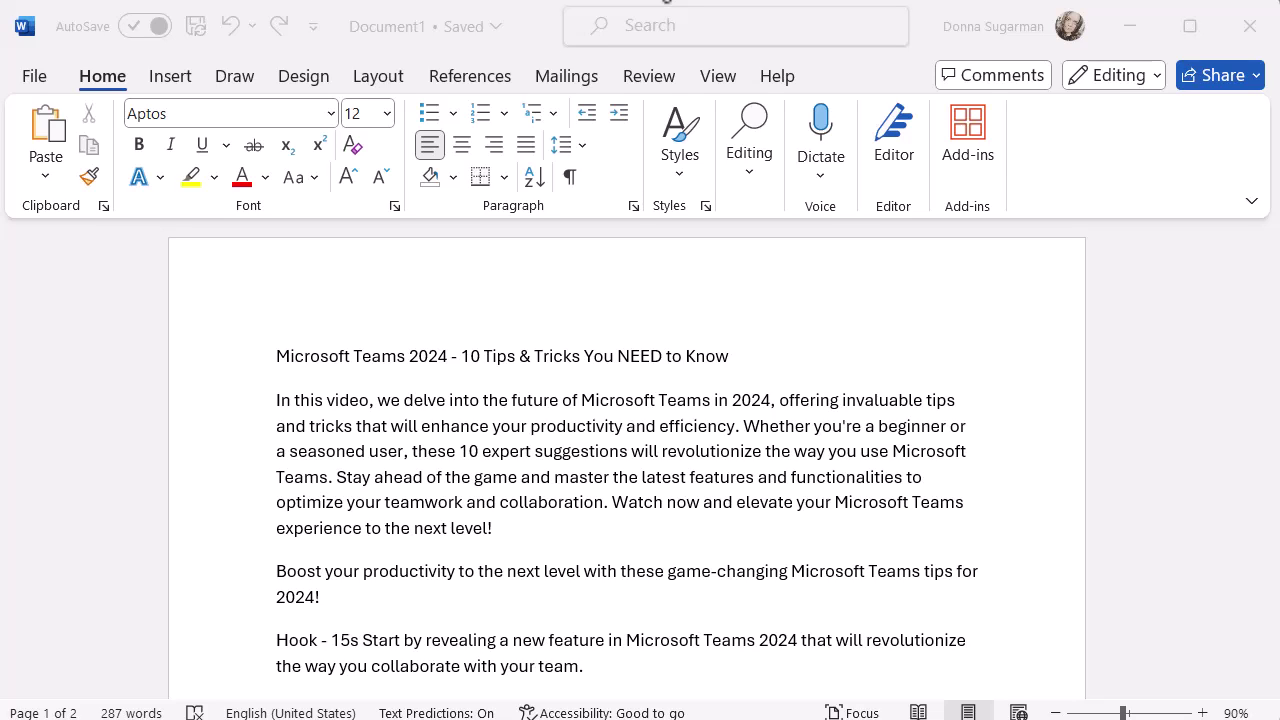
# Select the whole introductory paragraph below the title and clear the selection
pyautogui.scroll(-5, 651, 523)
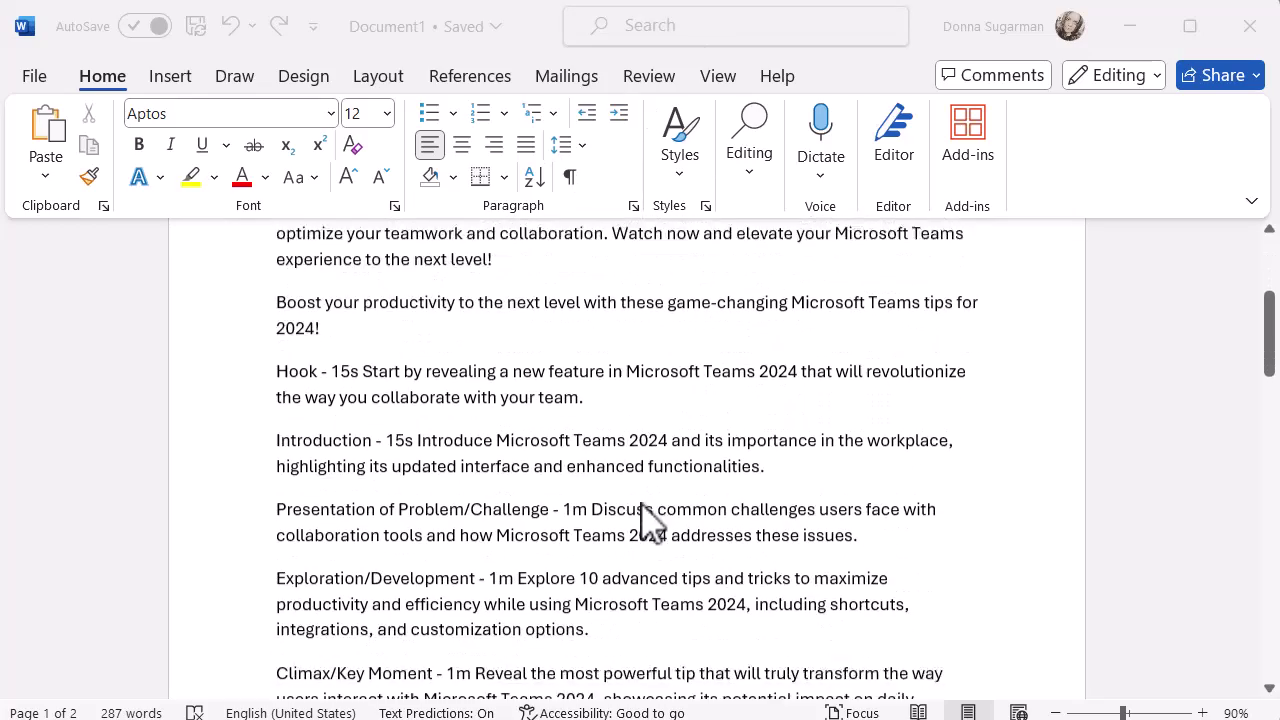
pyautogui.scroll(-5, 651, 523)
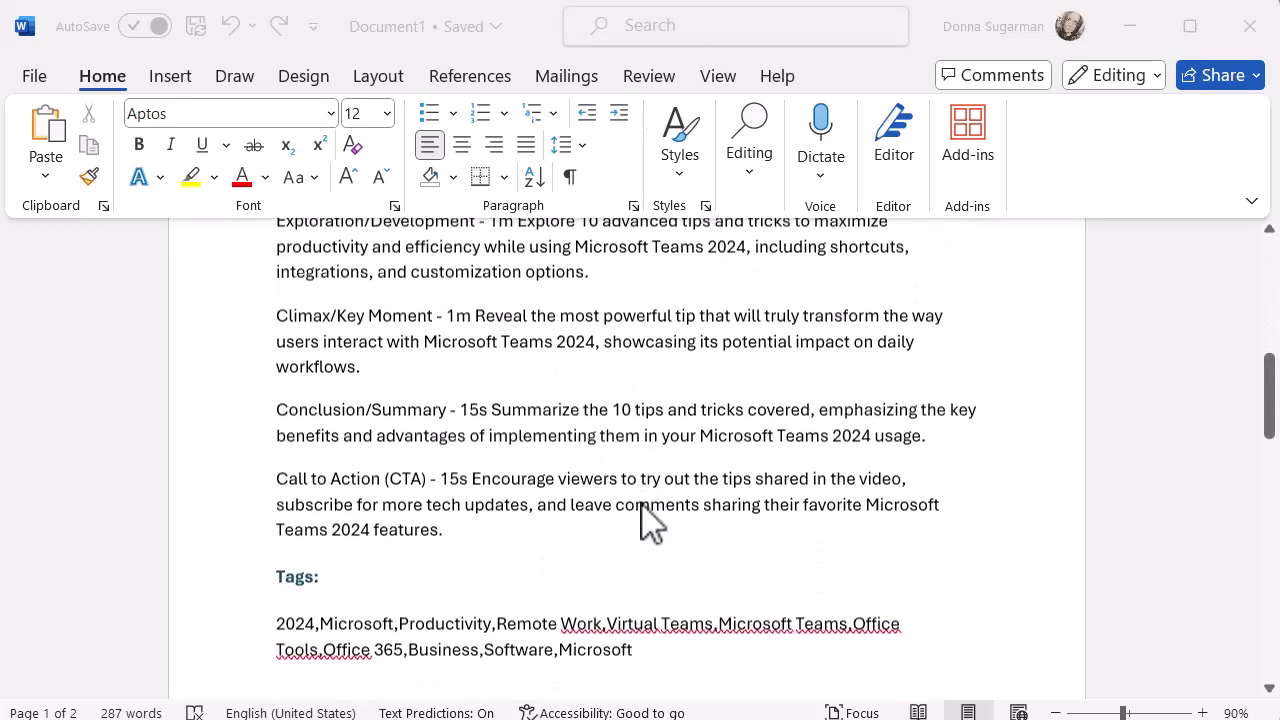
pyautogui.scroll(10, 651, 523)
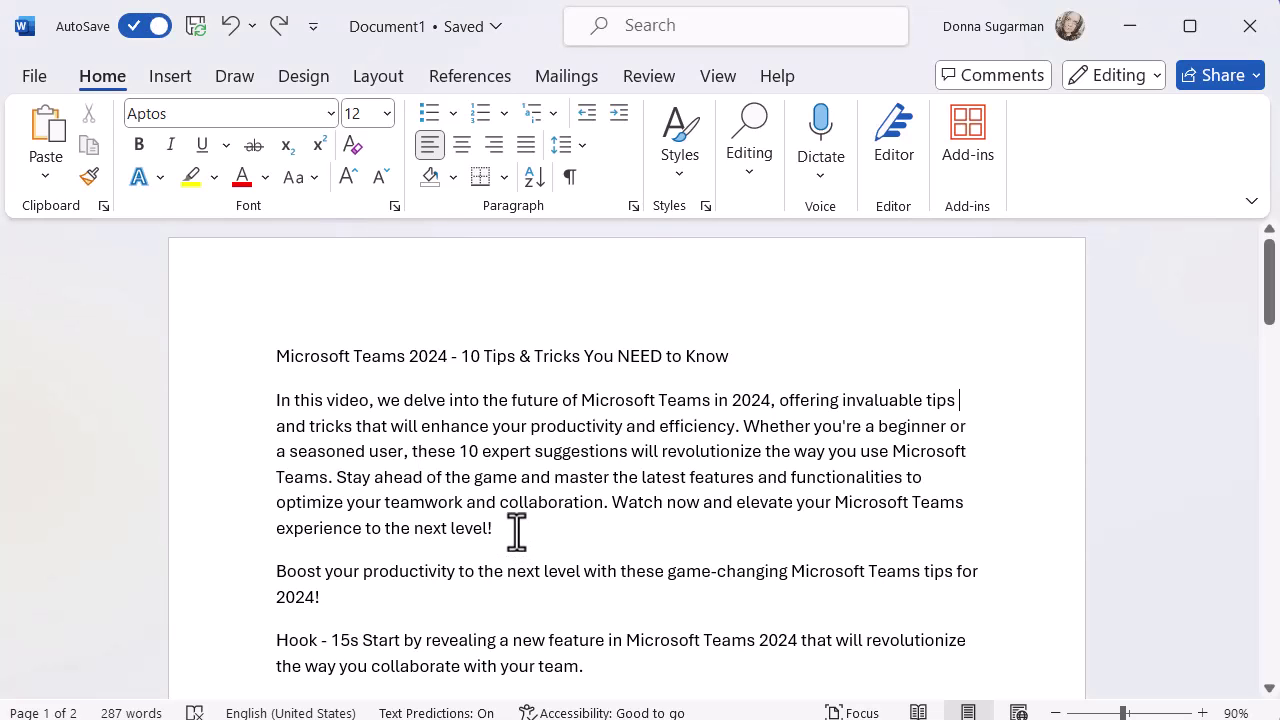
pyautogui.moveTo(516, 530); pyautogui.dragTo(273, 400)
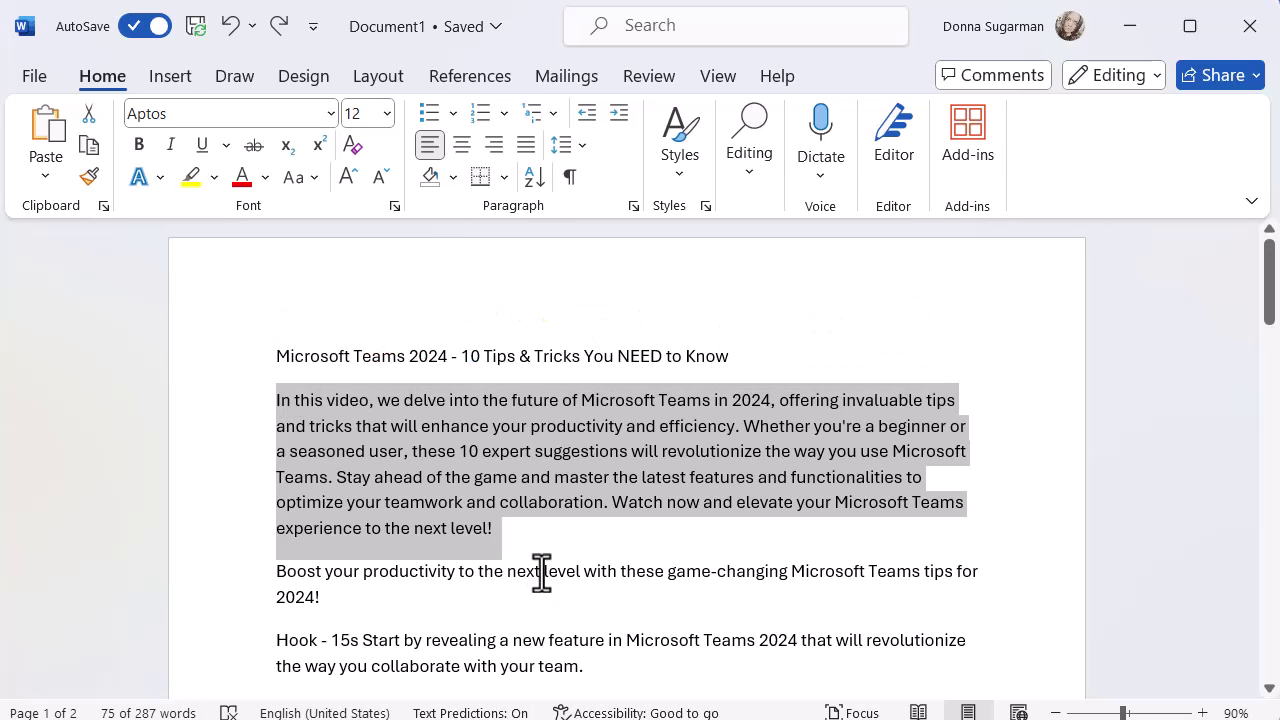
pyautogui.click(634, 551)
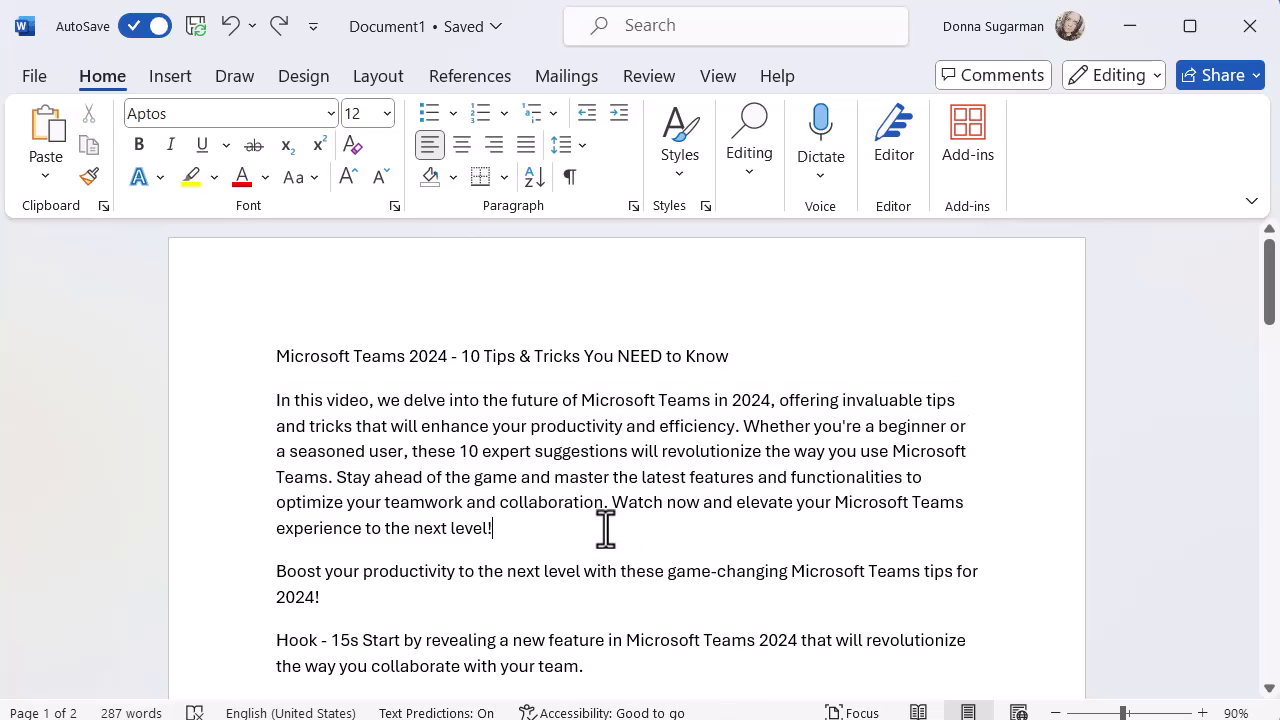
# Select the word "collaboration" and the sentence beginning "Whether you're a beginner" separately, clearing each selection
pyautogui.doubleClick(547, 508)
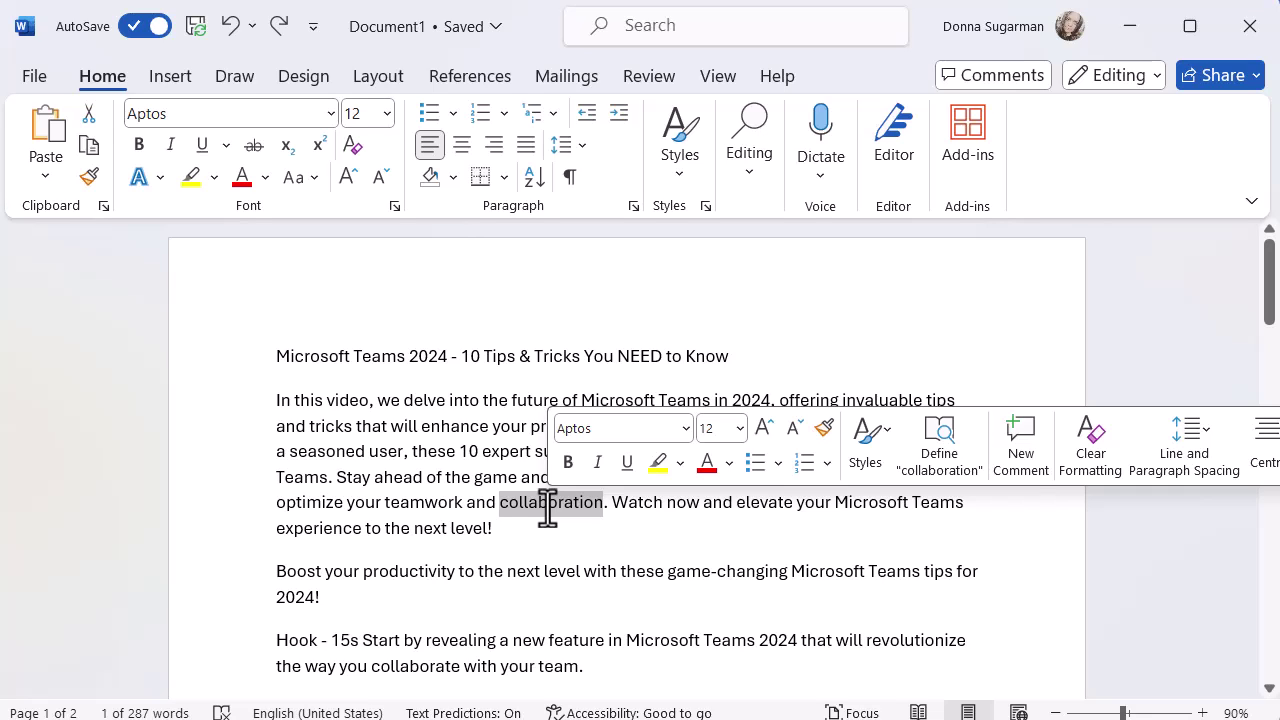
pyautogui.click(556, 530)
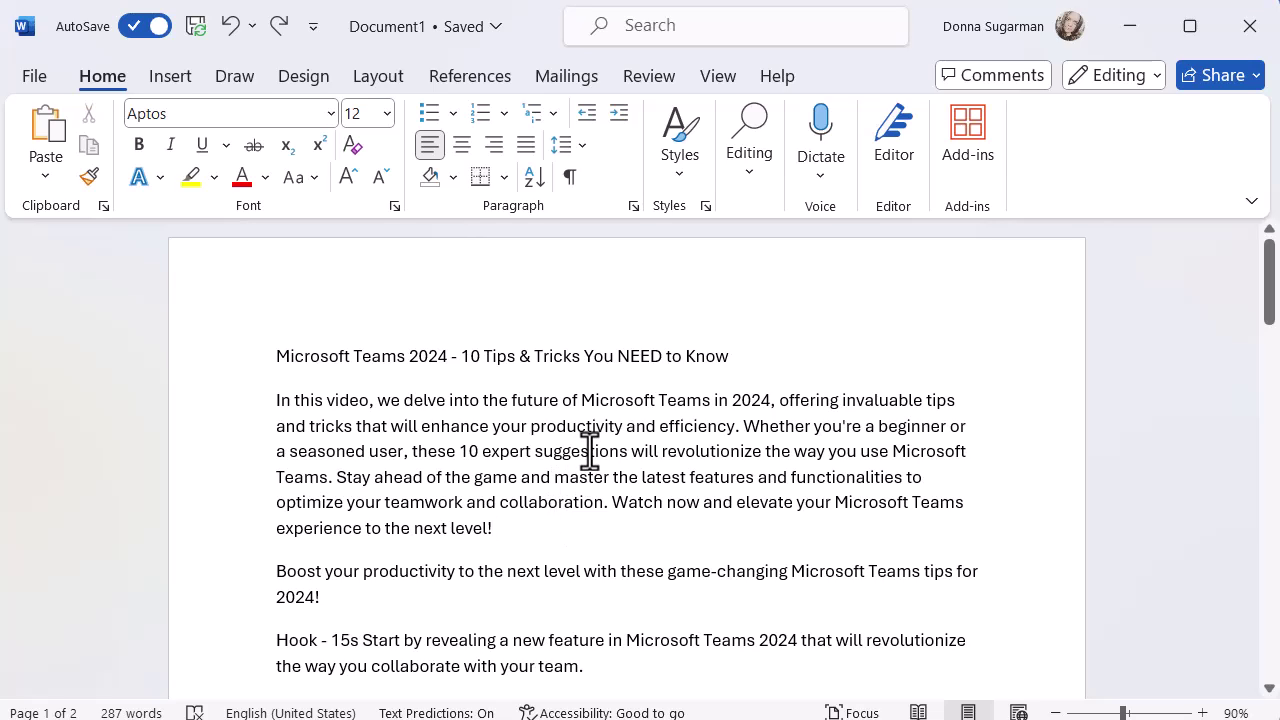
pyautogui.keyDown('ctrl'); pyautogui.click(620, 451); pyautogui.keyUp('ctrl')
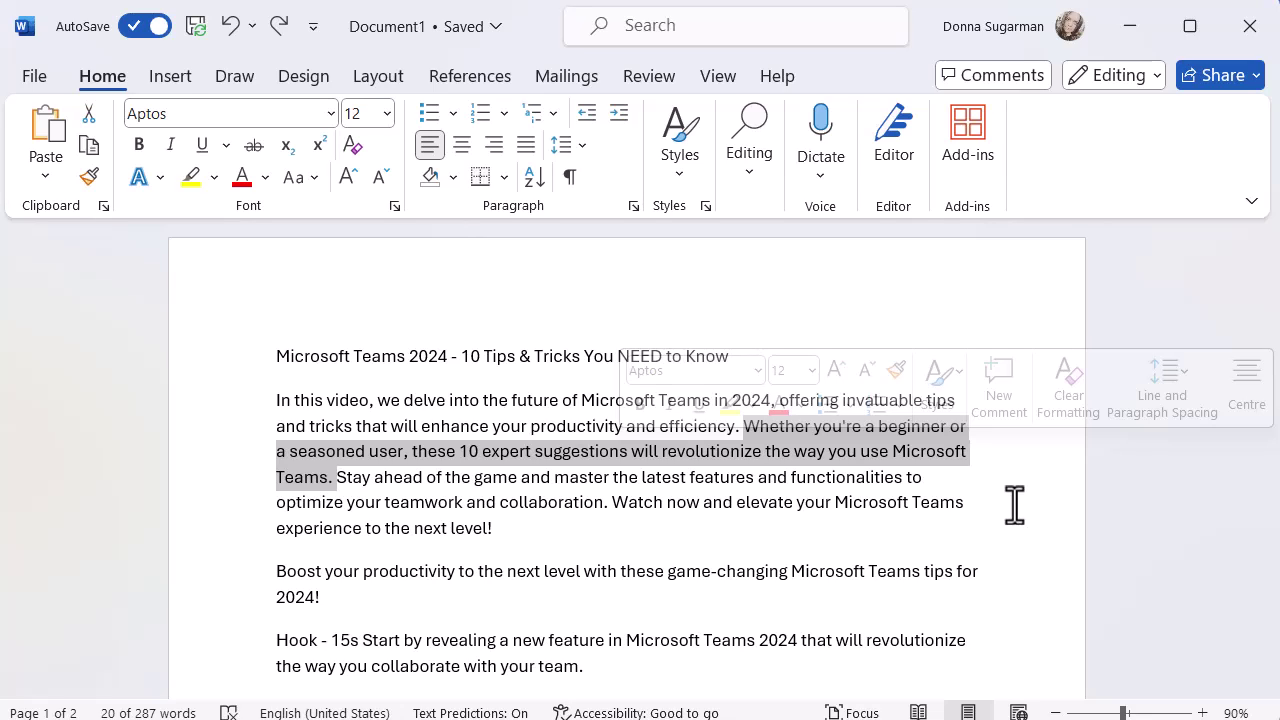
pyautogui.click(1014, 505)
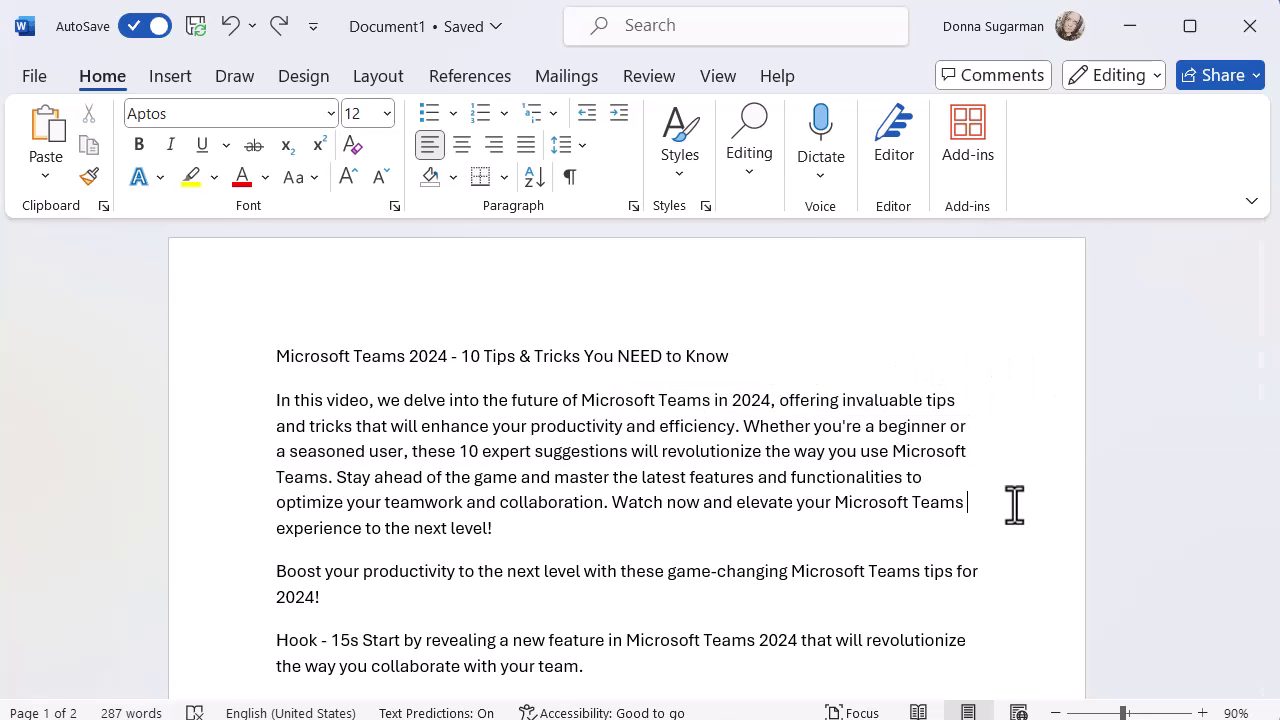
# Select all the text in the document with Select All and clear the selection
pyautogui.click(752, 190)
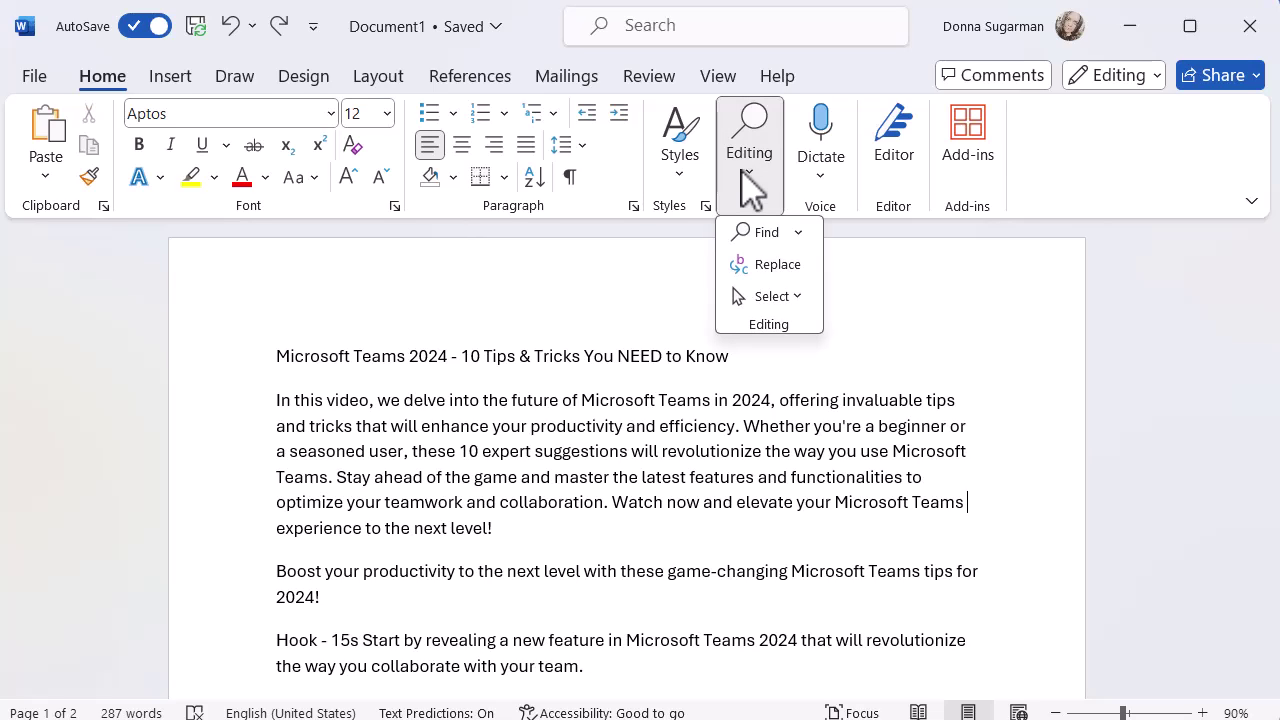
pyautogui.click(798, 298)
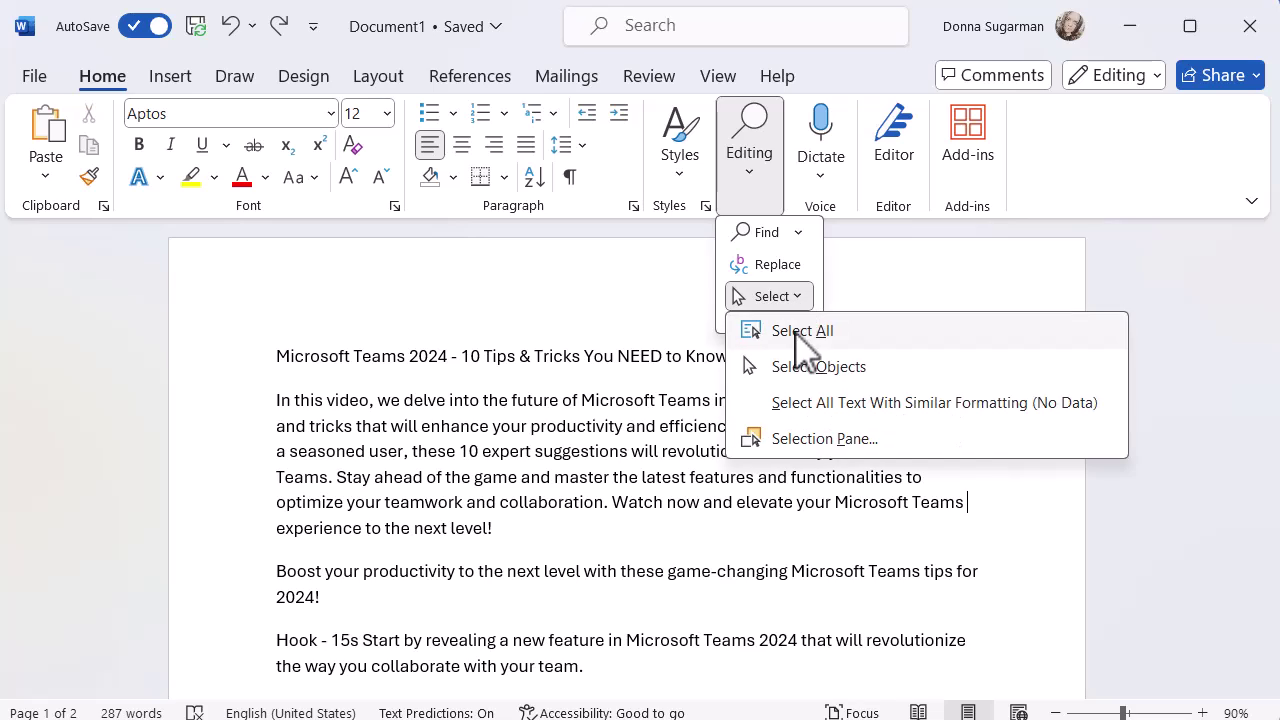
pyautogui.click(801, 331)
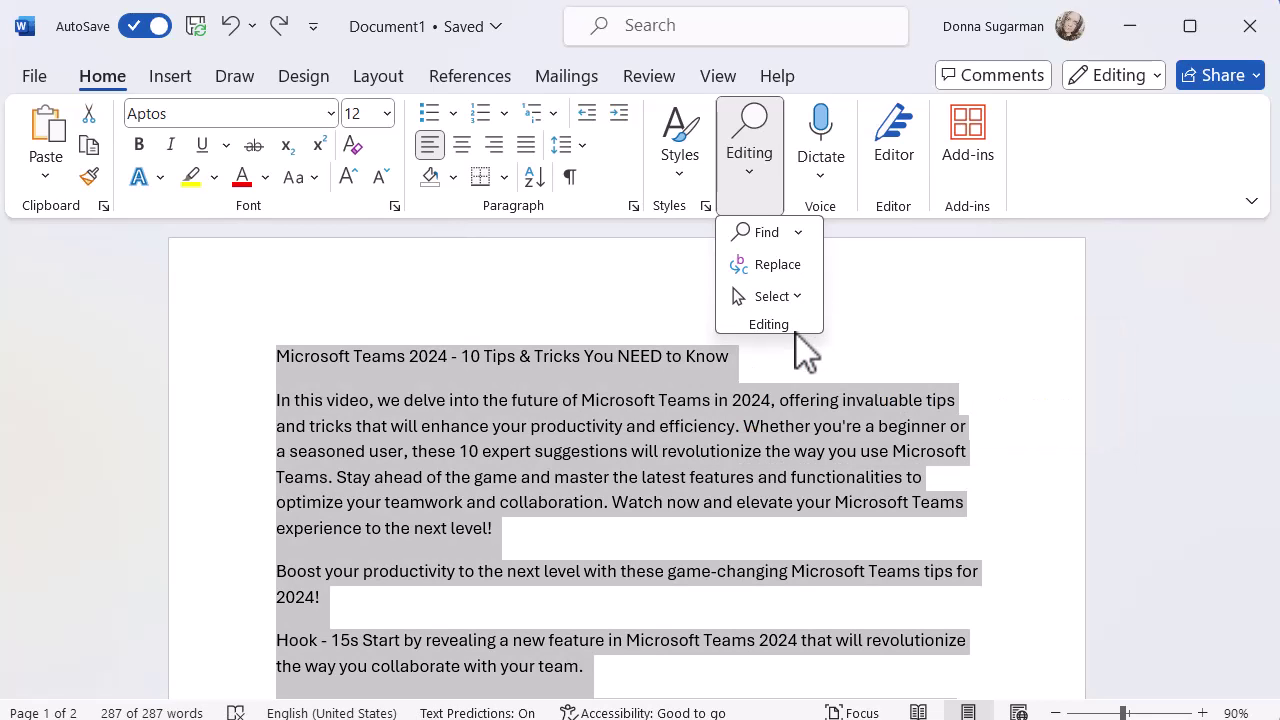
pyautogui.click(985, 330)
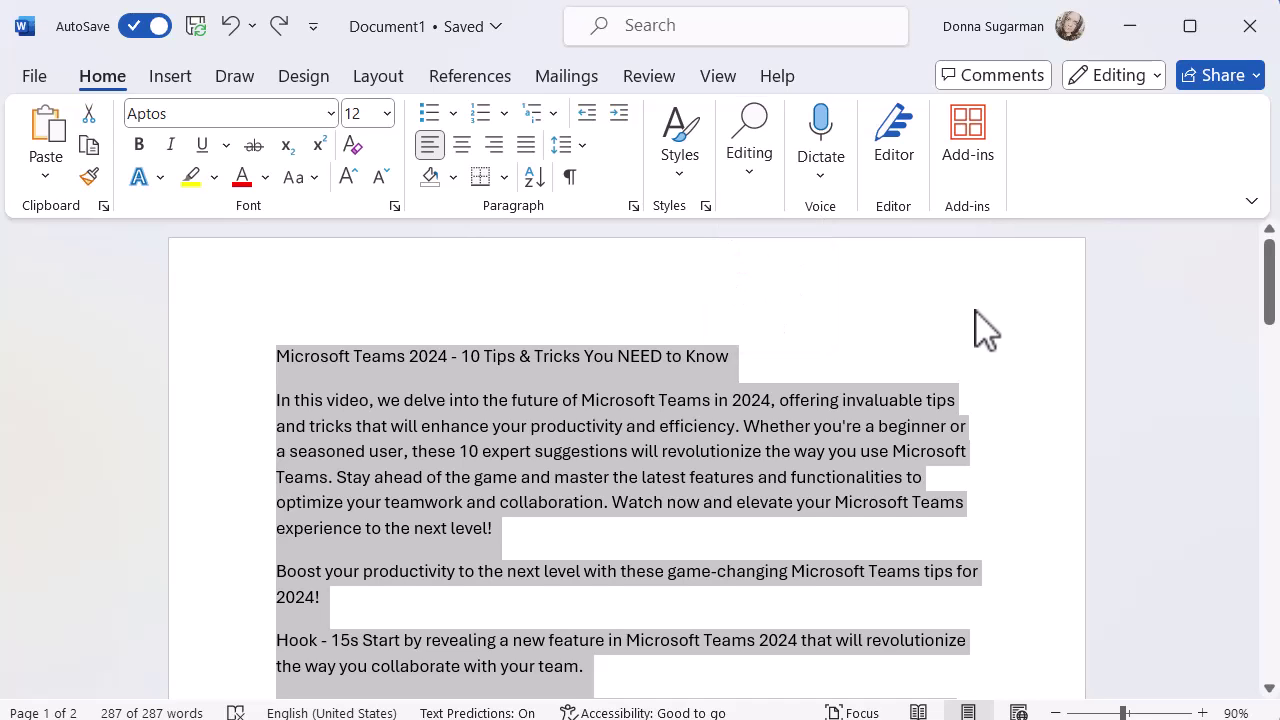
pyautogui.click(985, 330)
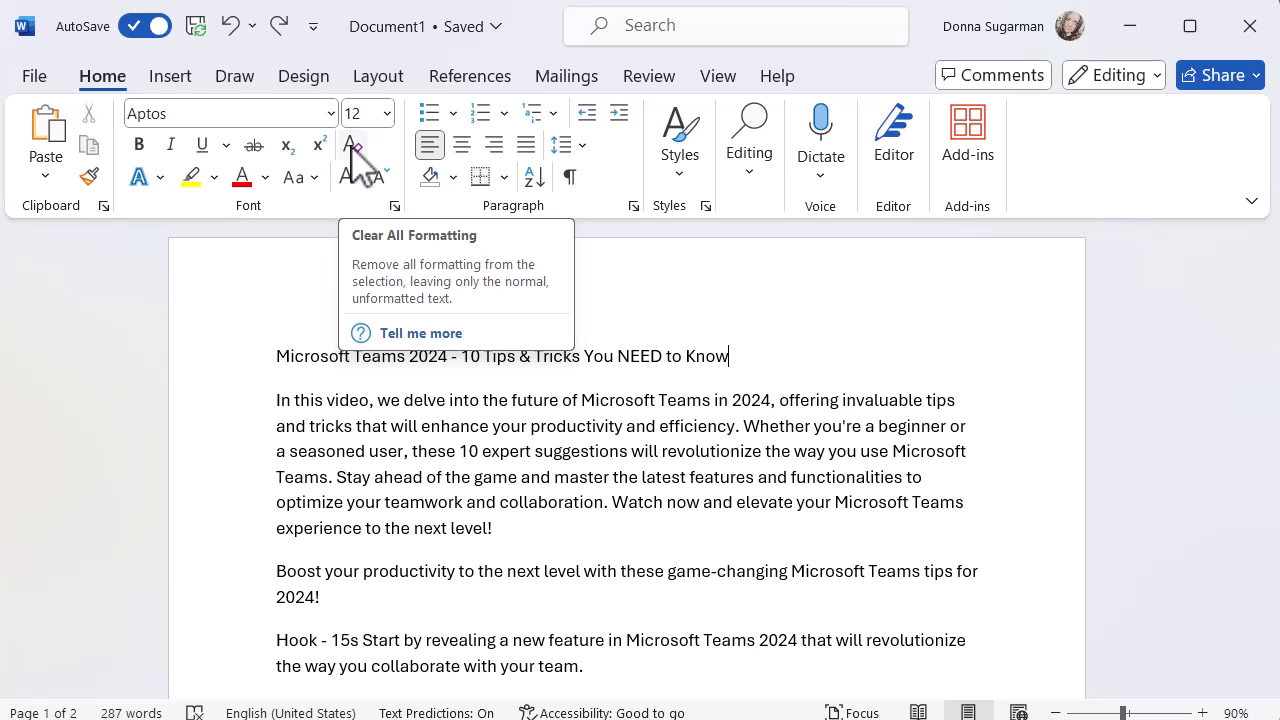
# Clear all formatting from the entire document and check the text down to the tags
pyautogui.click(291, 352)
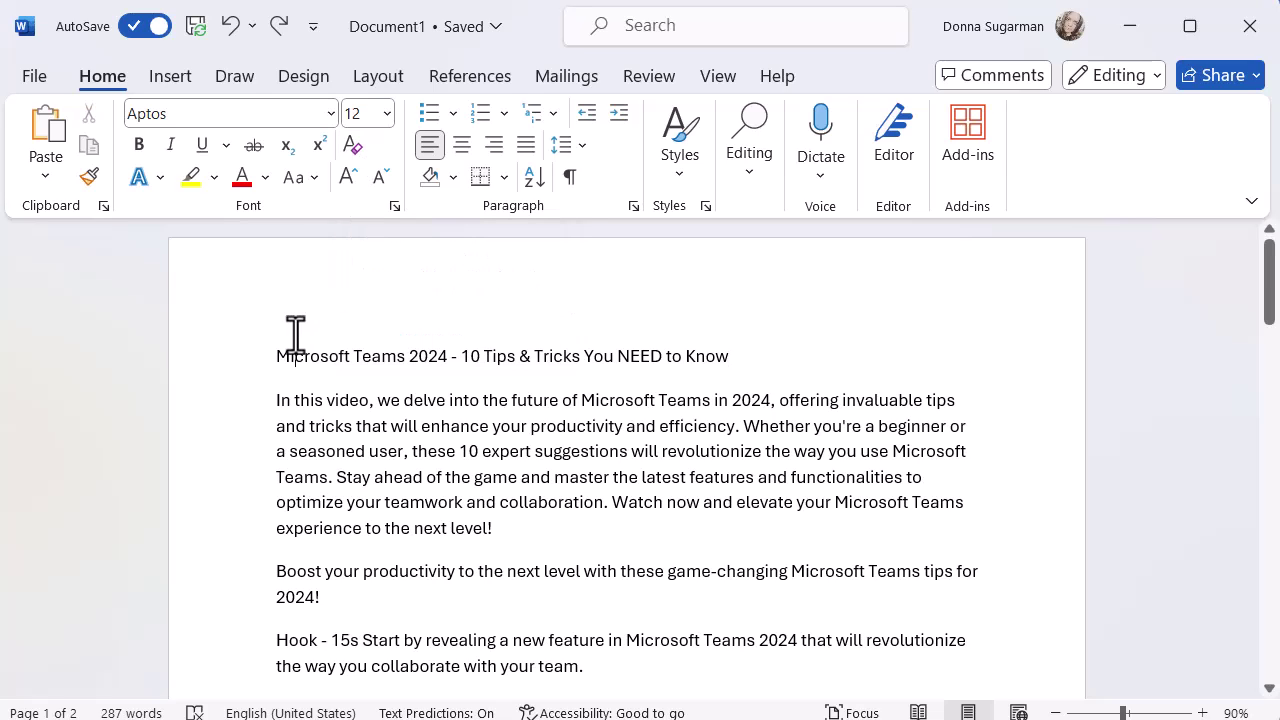
pyautogui.click(752, 195)
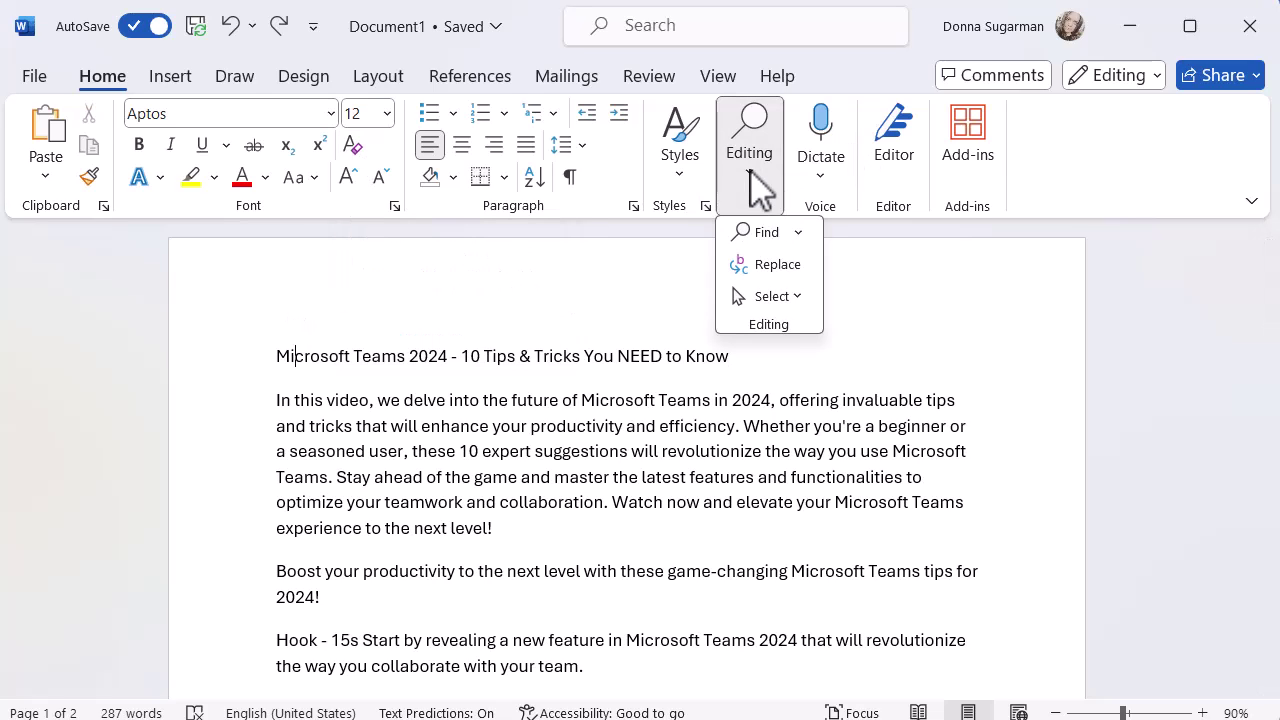
pyautogui.click(776, 298)
pyautogui.click(826, 332)
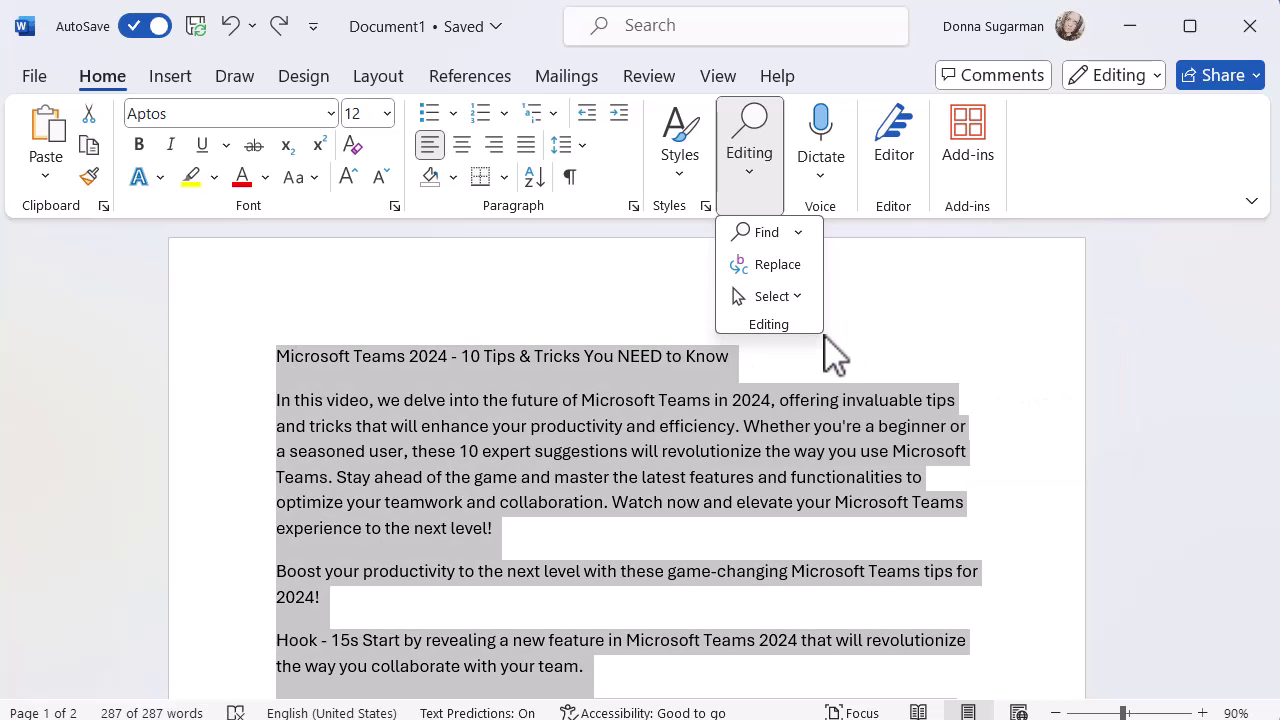
pyautogui.click(355, 150)
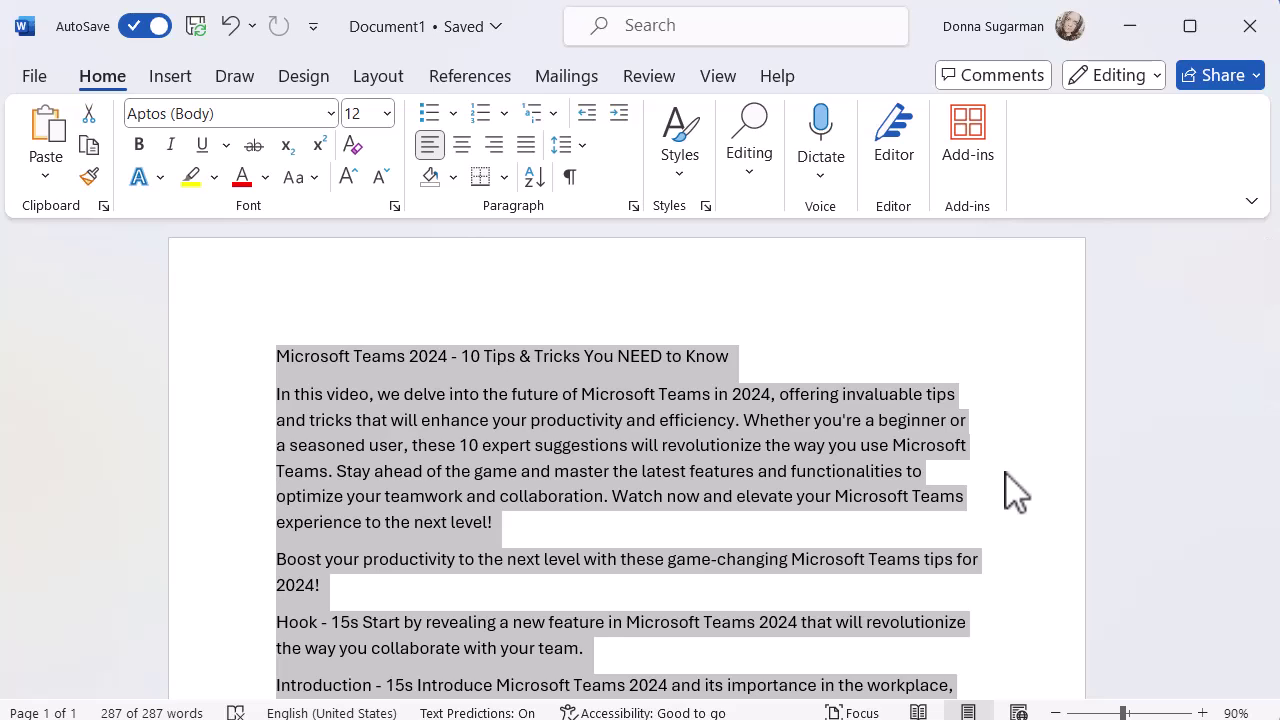
pyautogui.click(1005, 473)
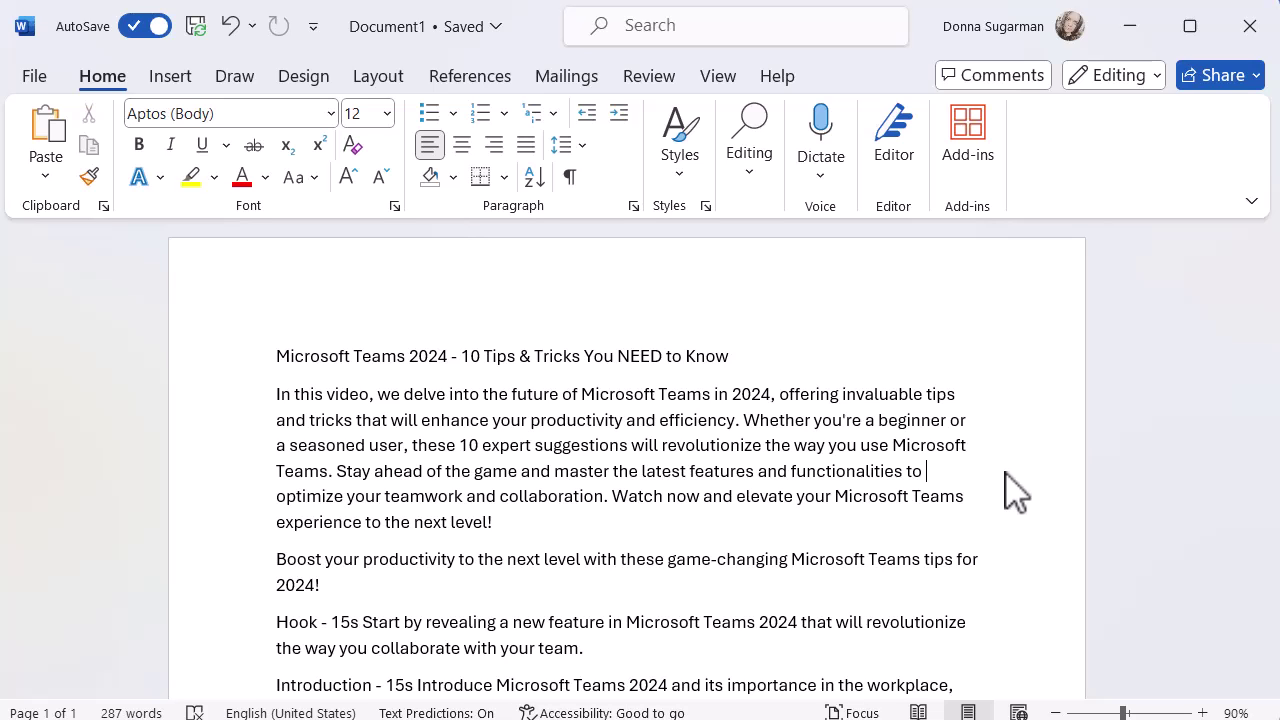
pyautogui.scroll(-10, 1004, 474)
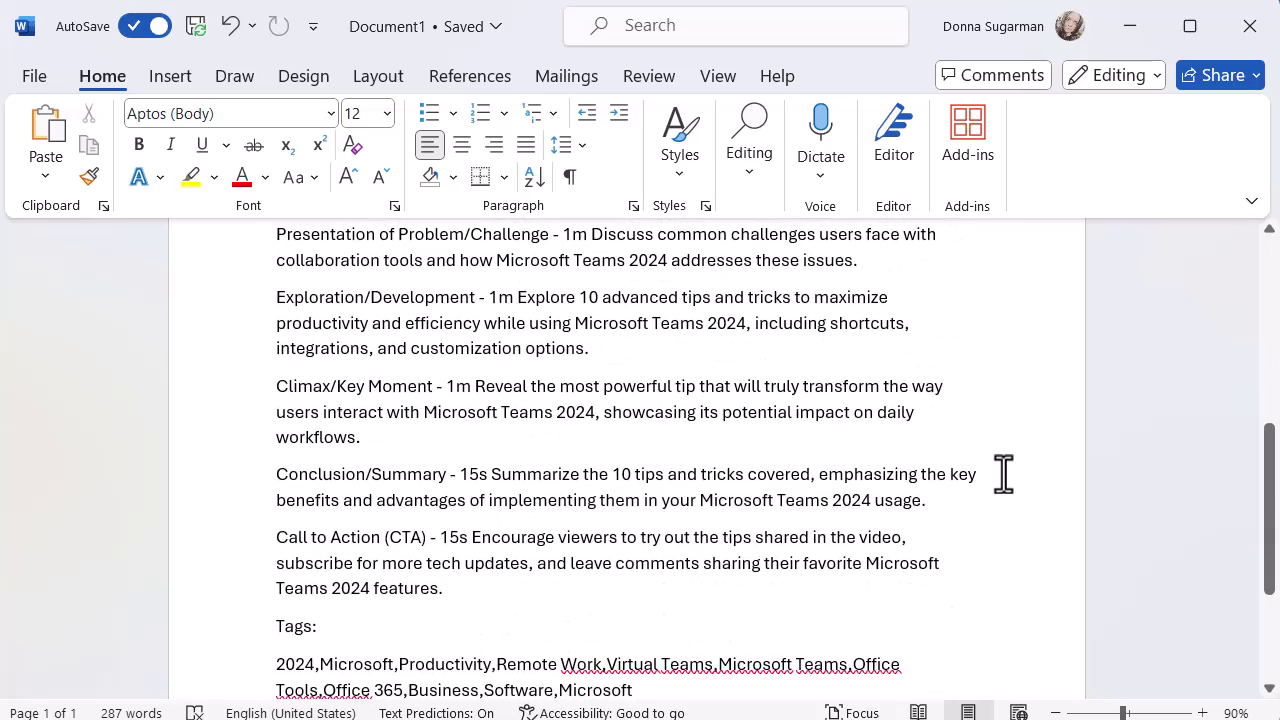
pyautogui.scroll(10, 1004, 474)
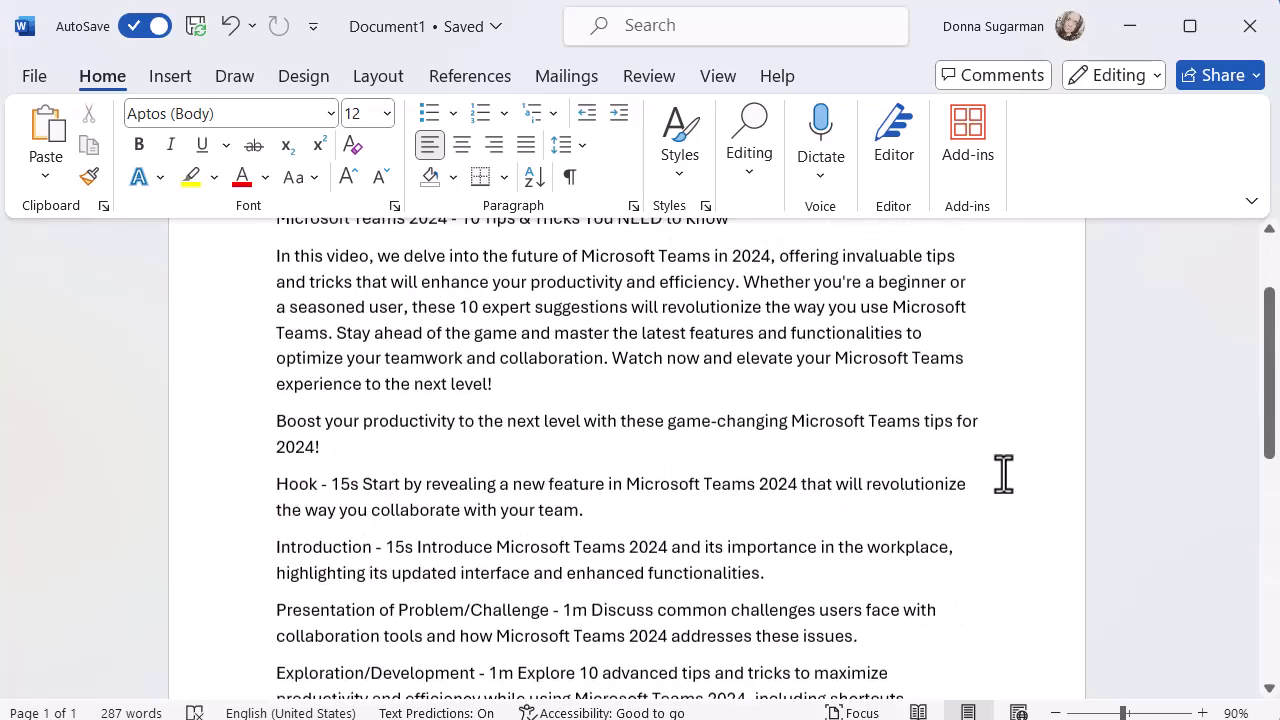
pyautogui.scroll(1, 1004, 474)
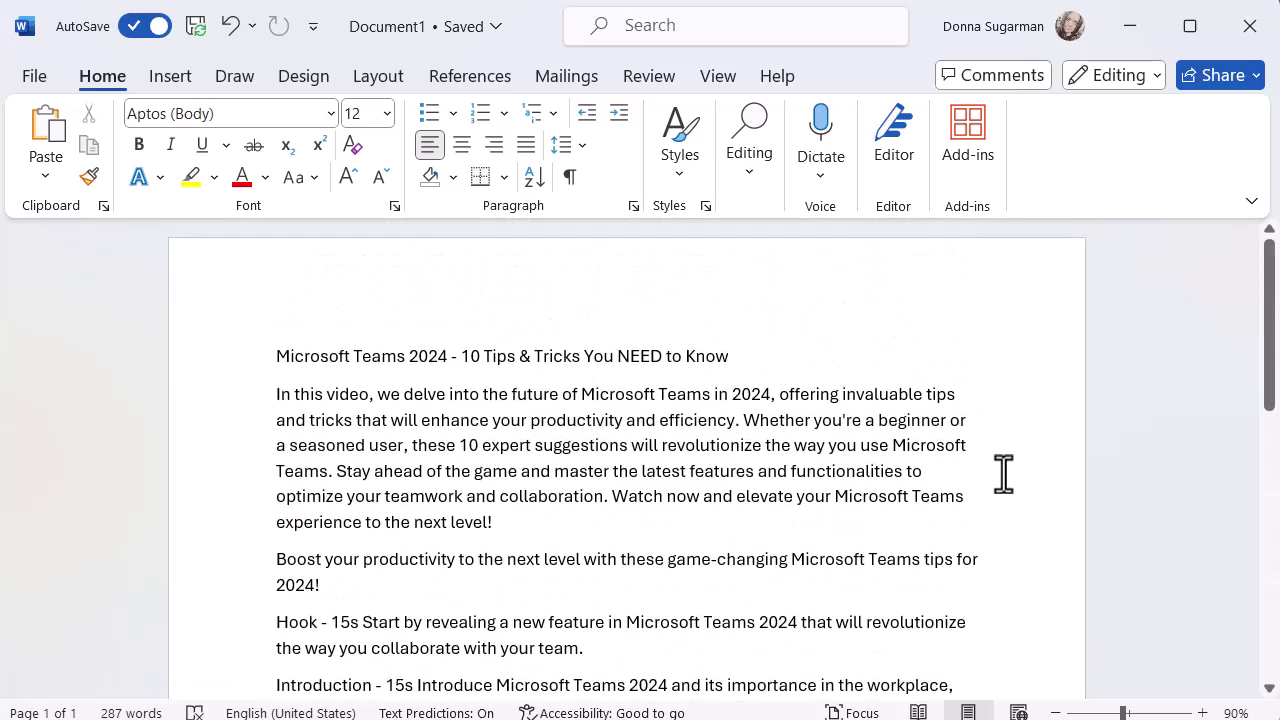
# Change the word "NEED" in the title to sentence case
pyautogui.click(1003, 474)
pyautogui.click(316, 178)
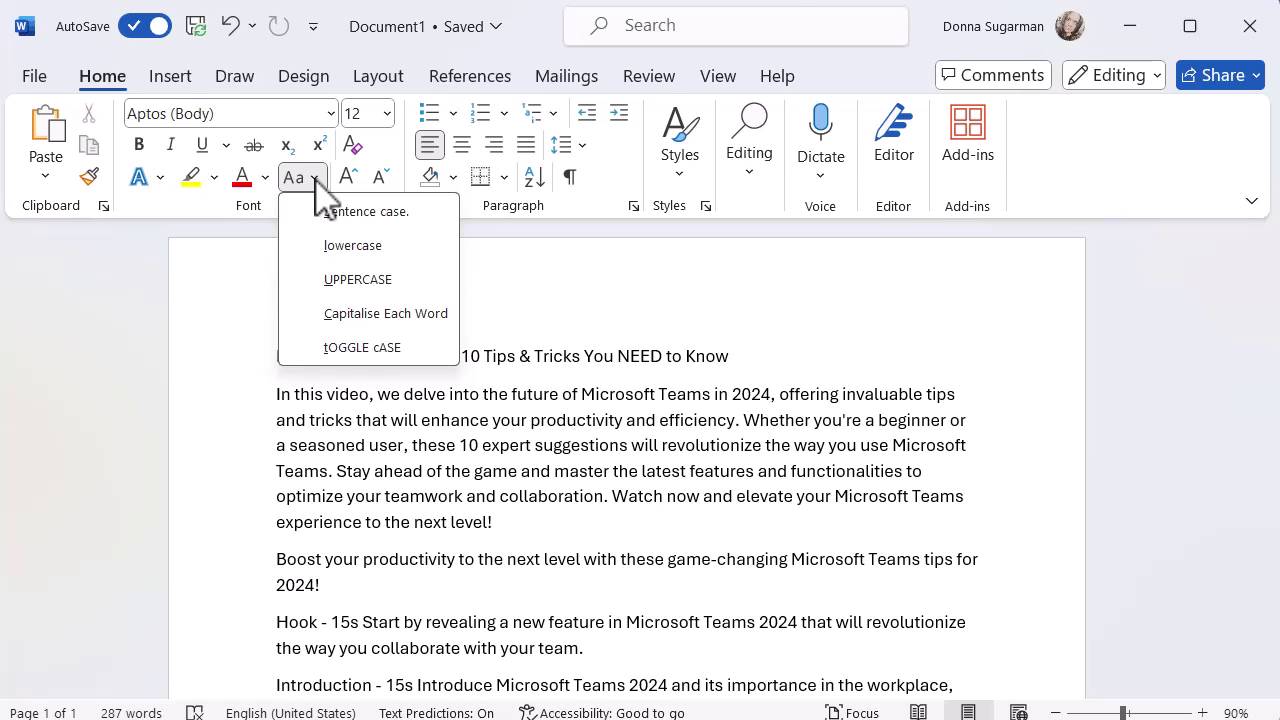
pyautogui.click(660, 368)
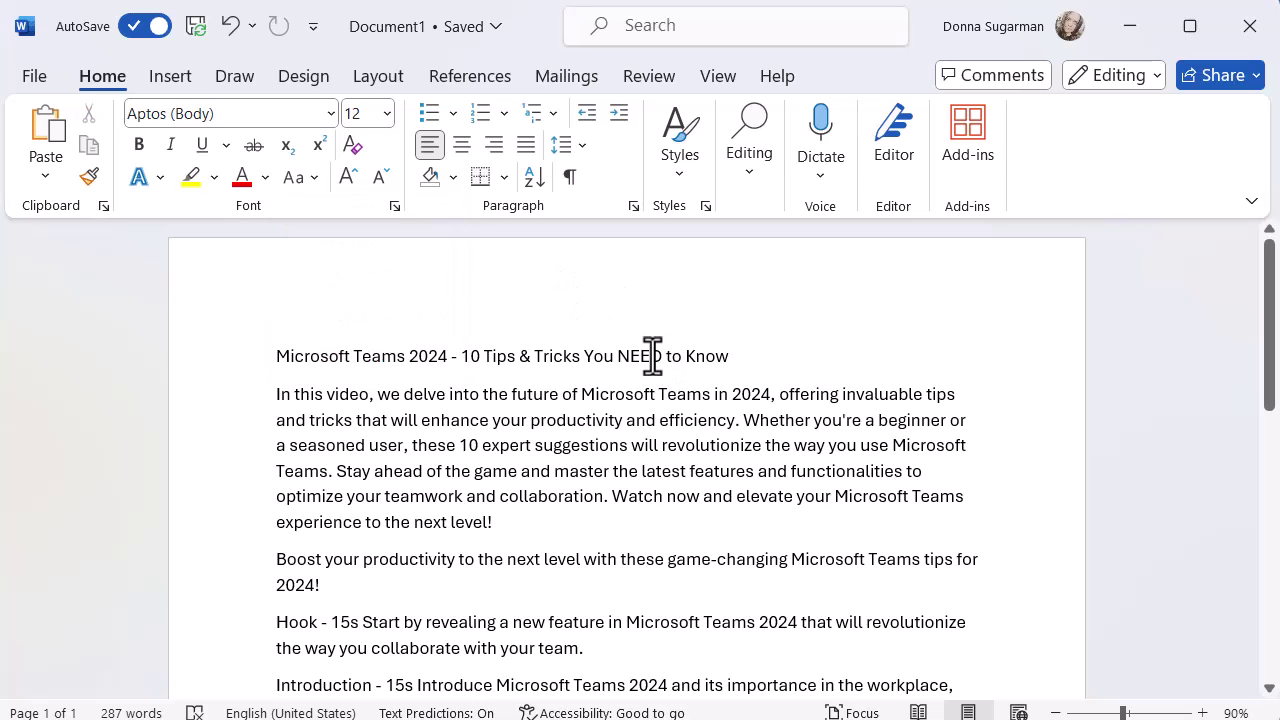
pyautogui.doubleClick(652, 356)
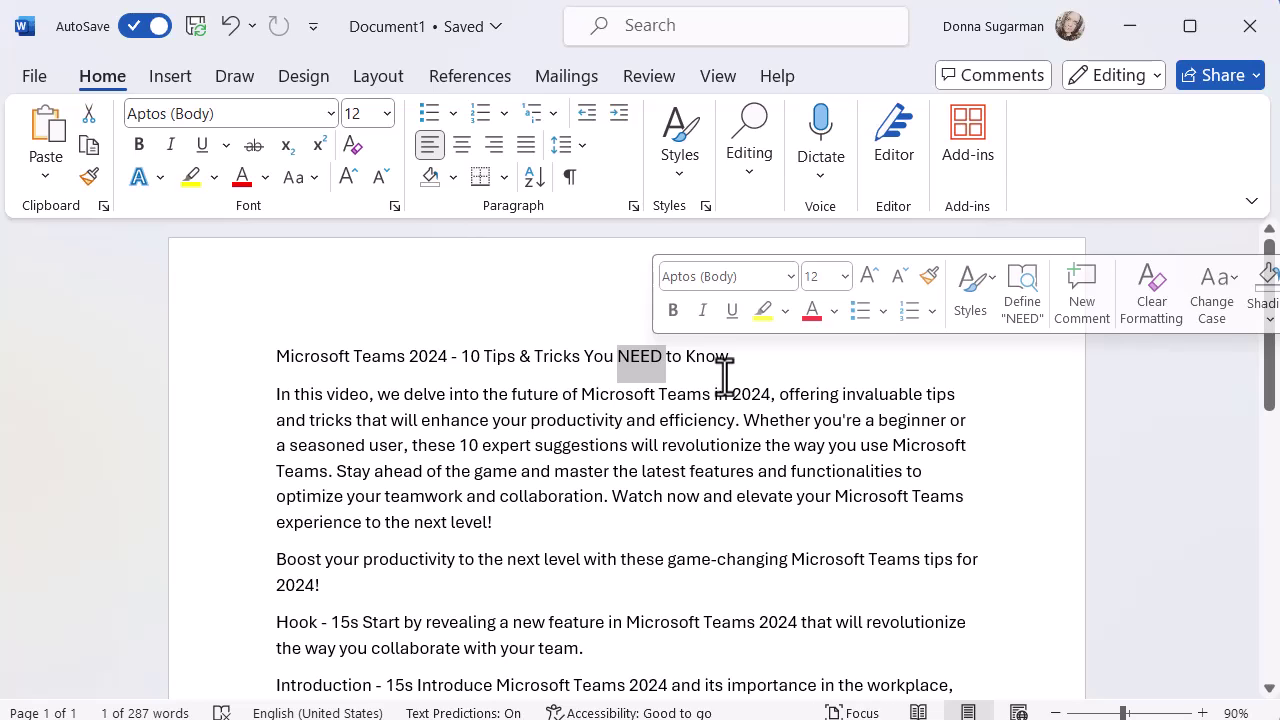
pyautogui.click(316, 178)
pyautogui.click(333, 213)
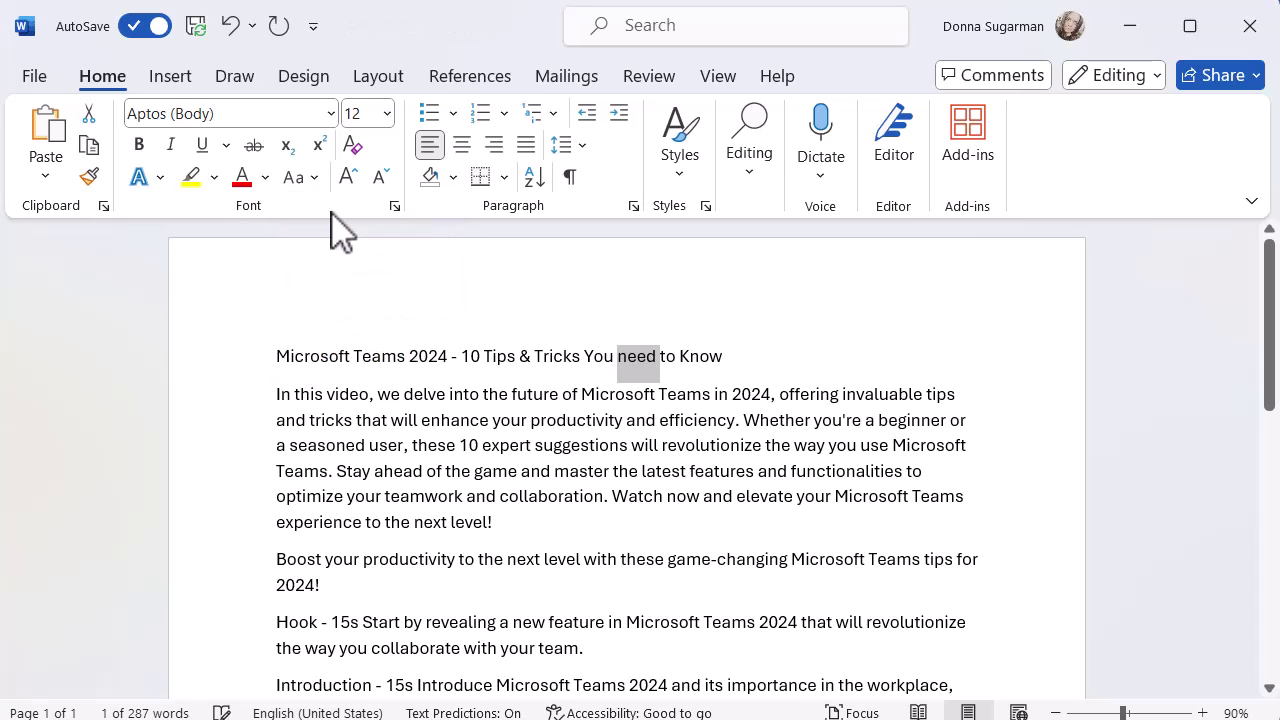
pyautogui.click(852, 378)
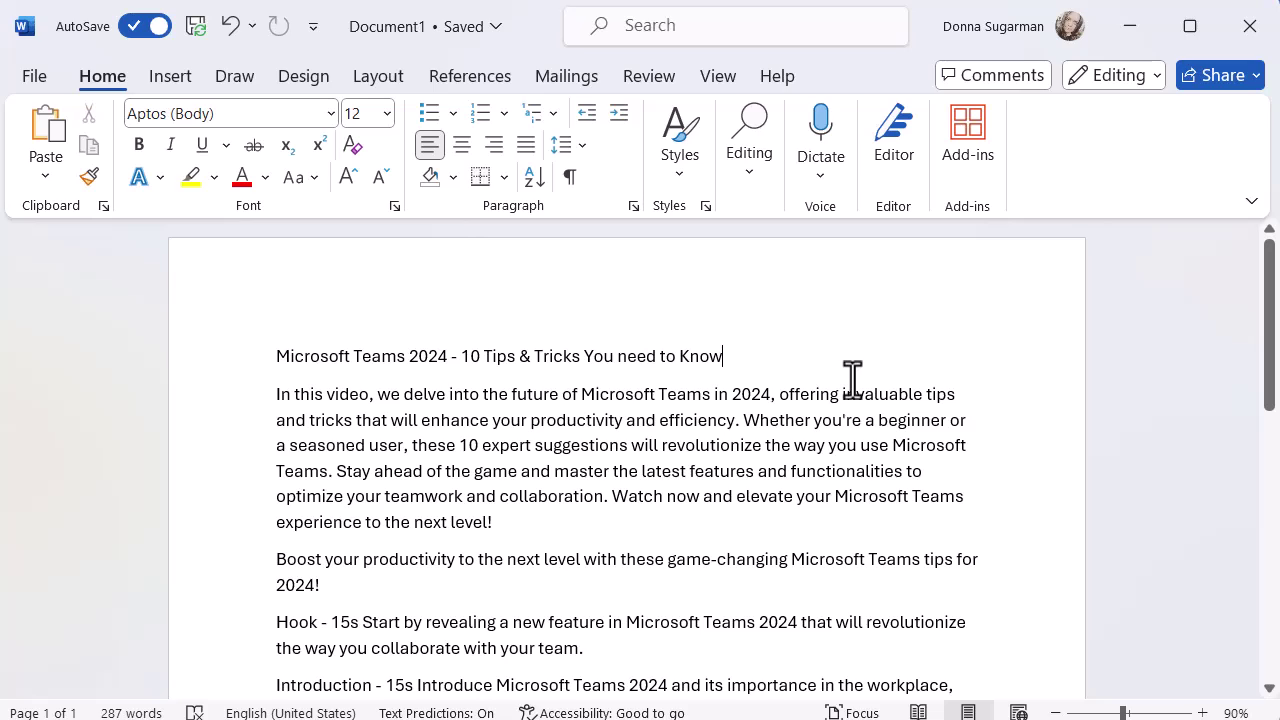
# Change the word "need" in the title to UPPERCASE
pyautogui.doubleClick(631, 362)
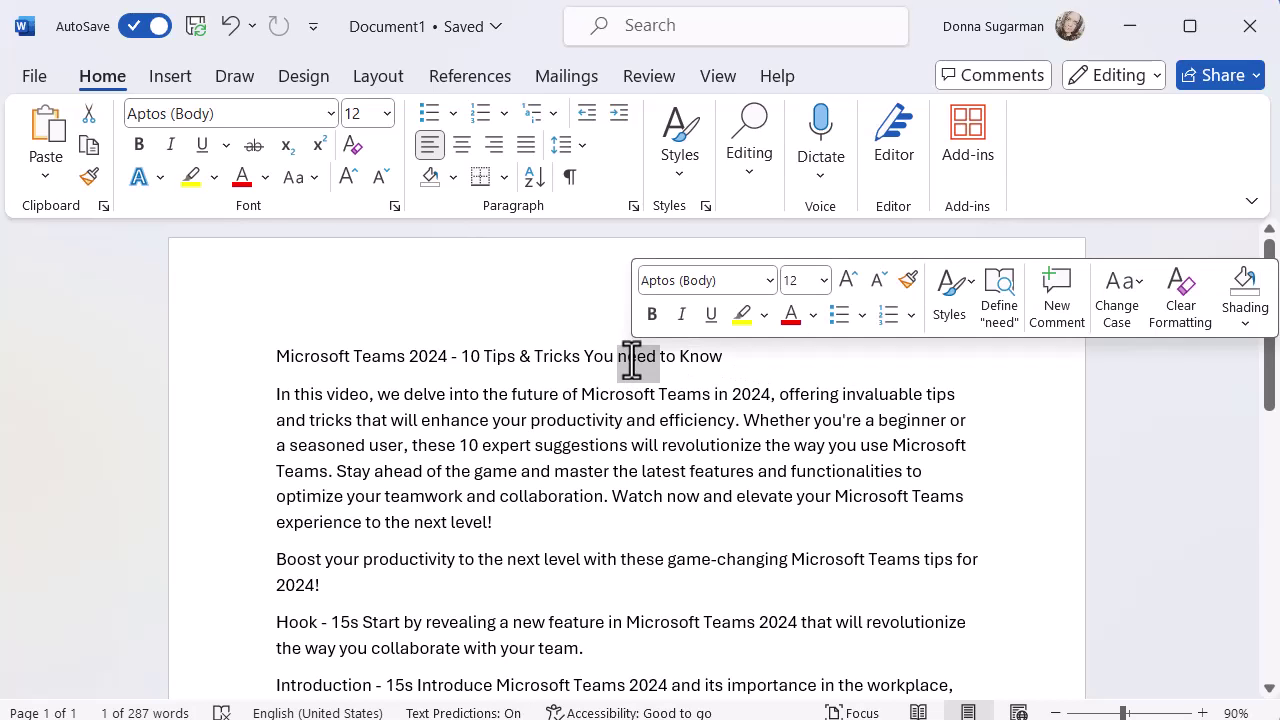
pyautogui.click(316, 178)
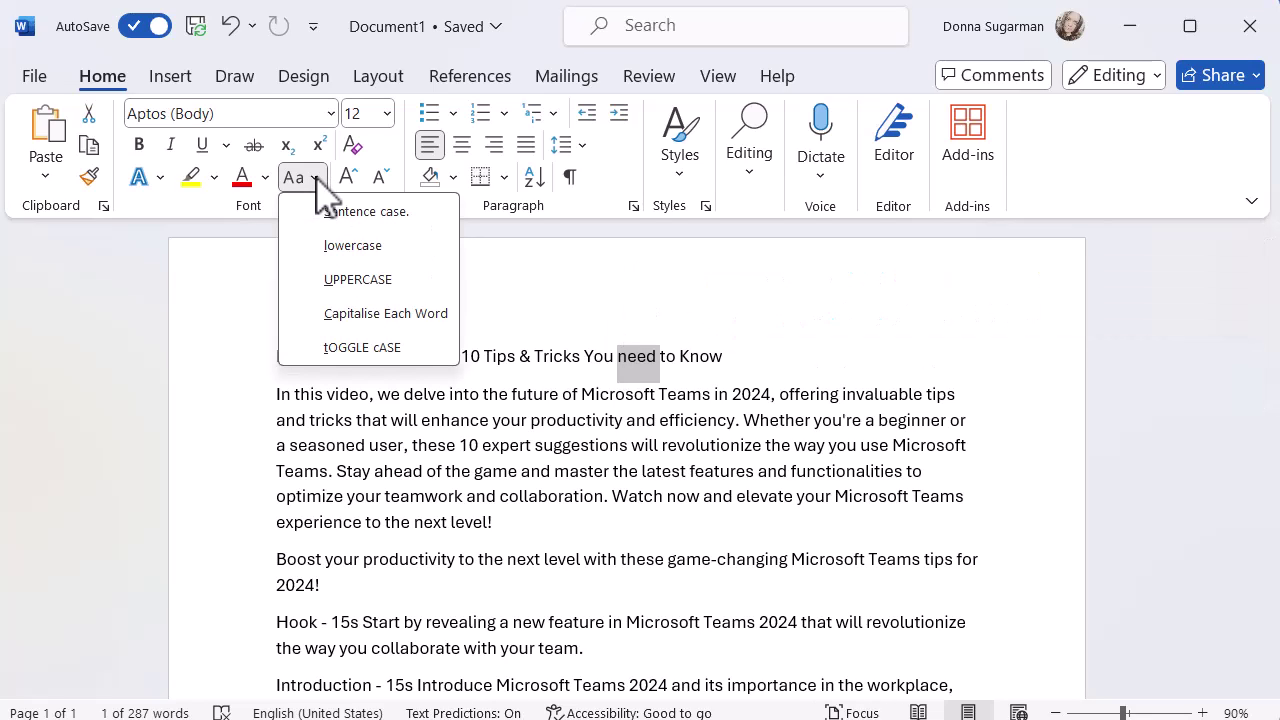
pyautogui.click(360, 280)
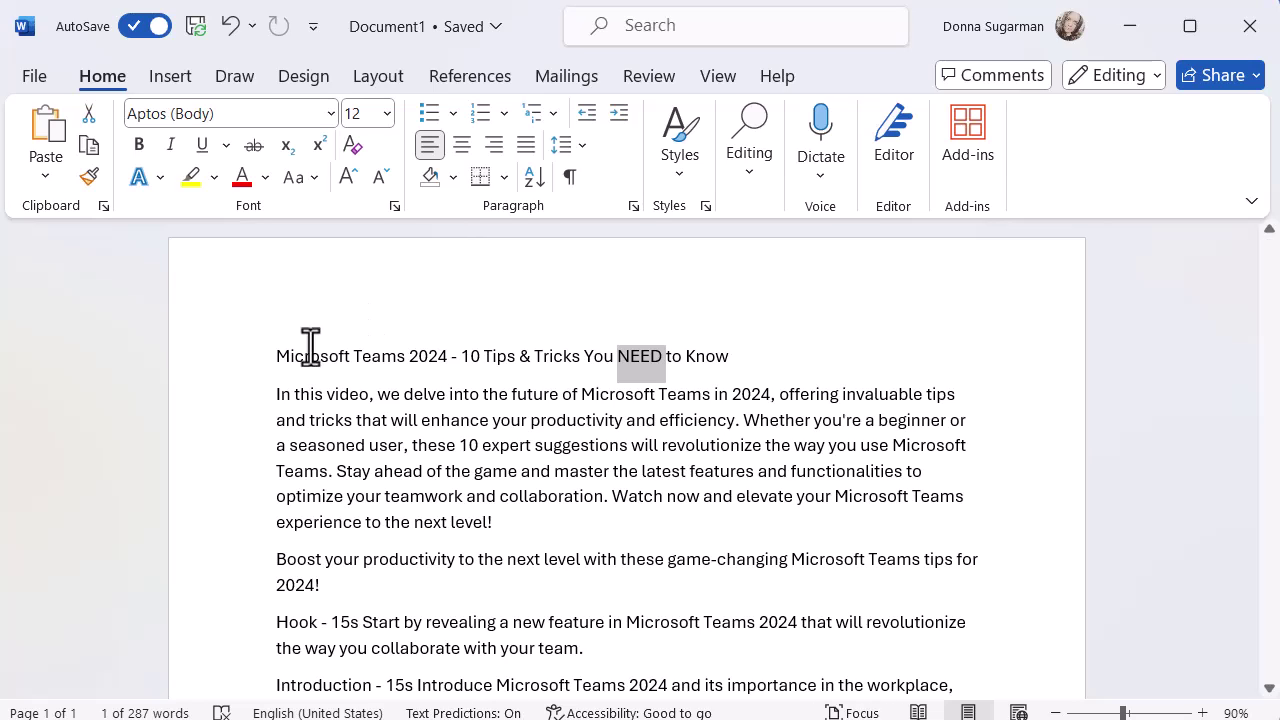
# Change the paragraph beginning "Boost your productivity" to UPPERCASE
pyautogui.tripleClick(411, 567)
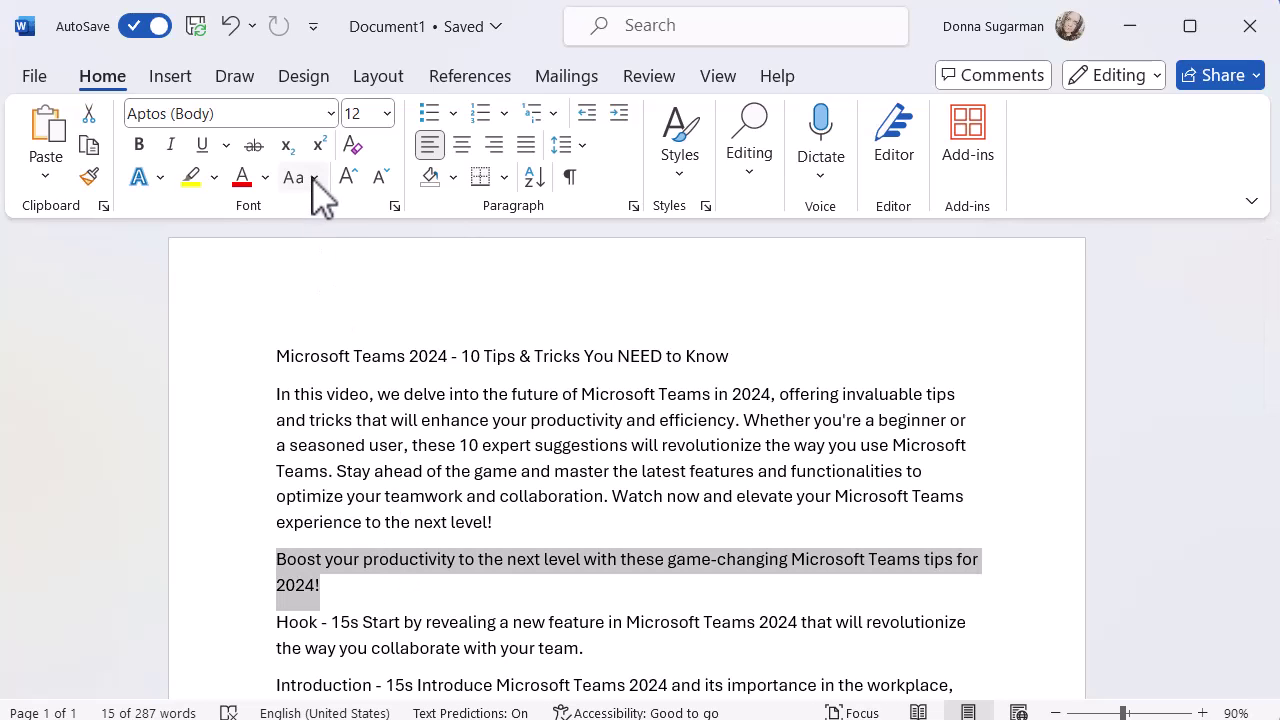
pyautogui.click(300, 177)
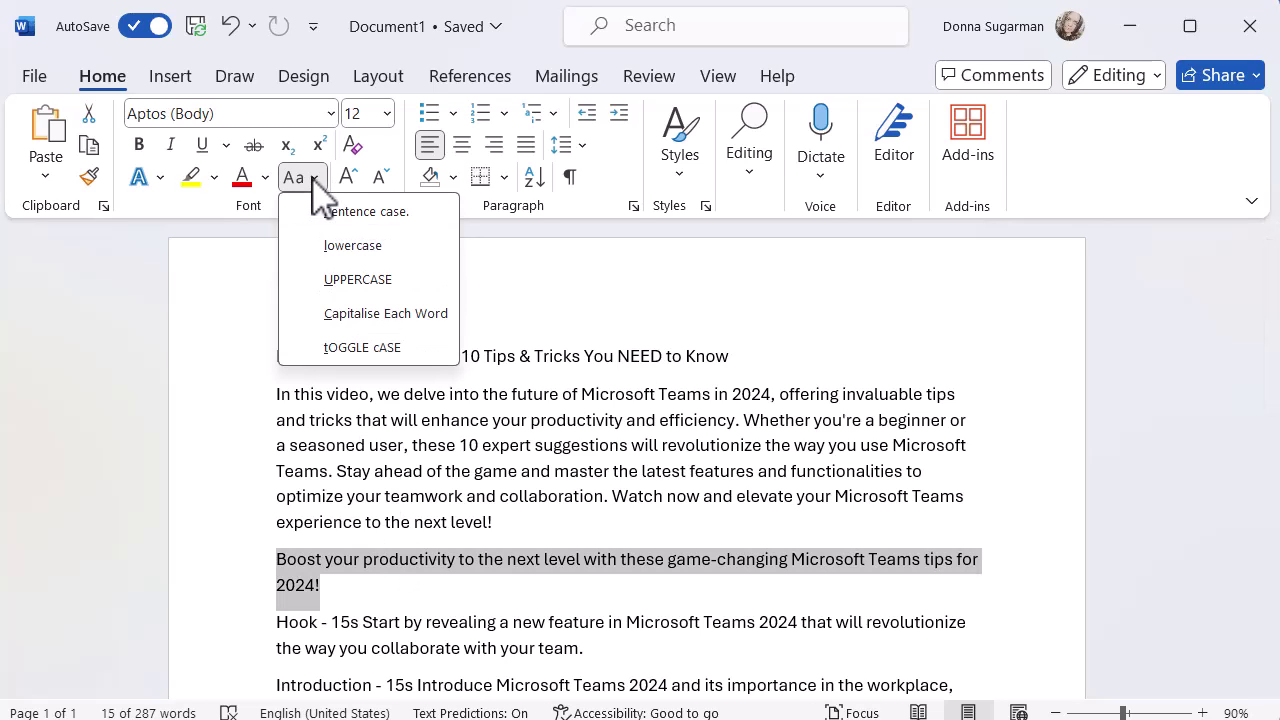
pyautogui.click(366, 280)
pyautogui.click(974, 558)
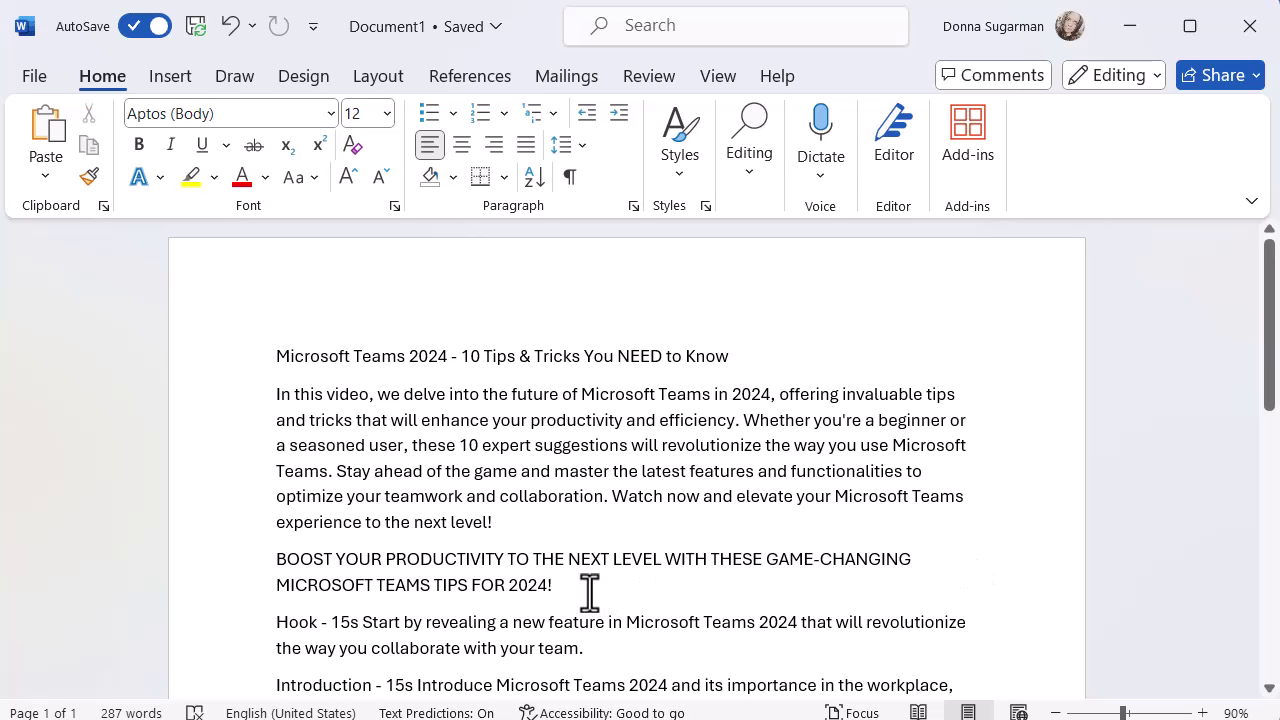
# Increase the font size of the uppercase "BOOST YOUR PRODUCTIVITY" paragraph to 14
pyautogui.moveTo(589, 592); pyautogui.dragTo(266, 560)
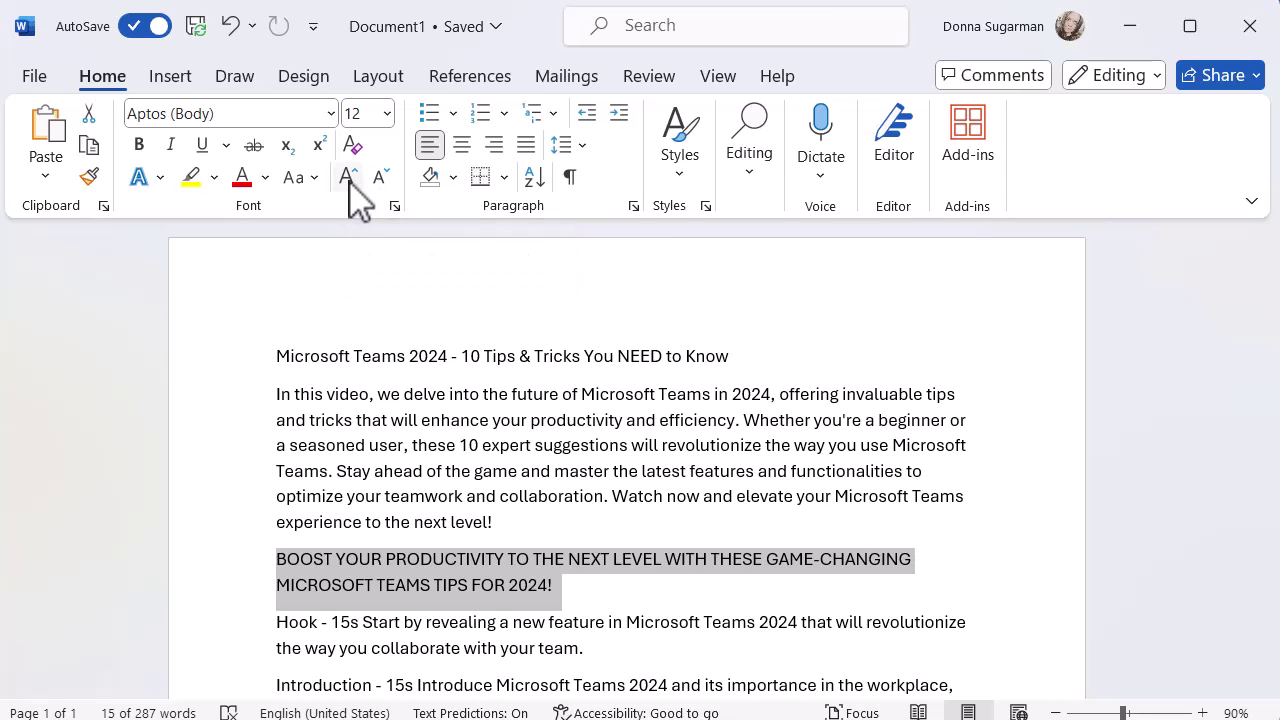
pyautogui.click(349, 190)
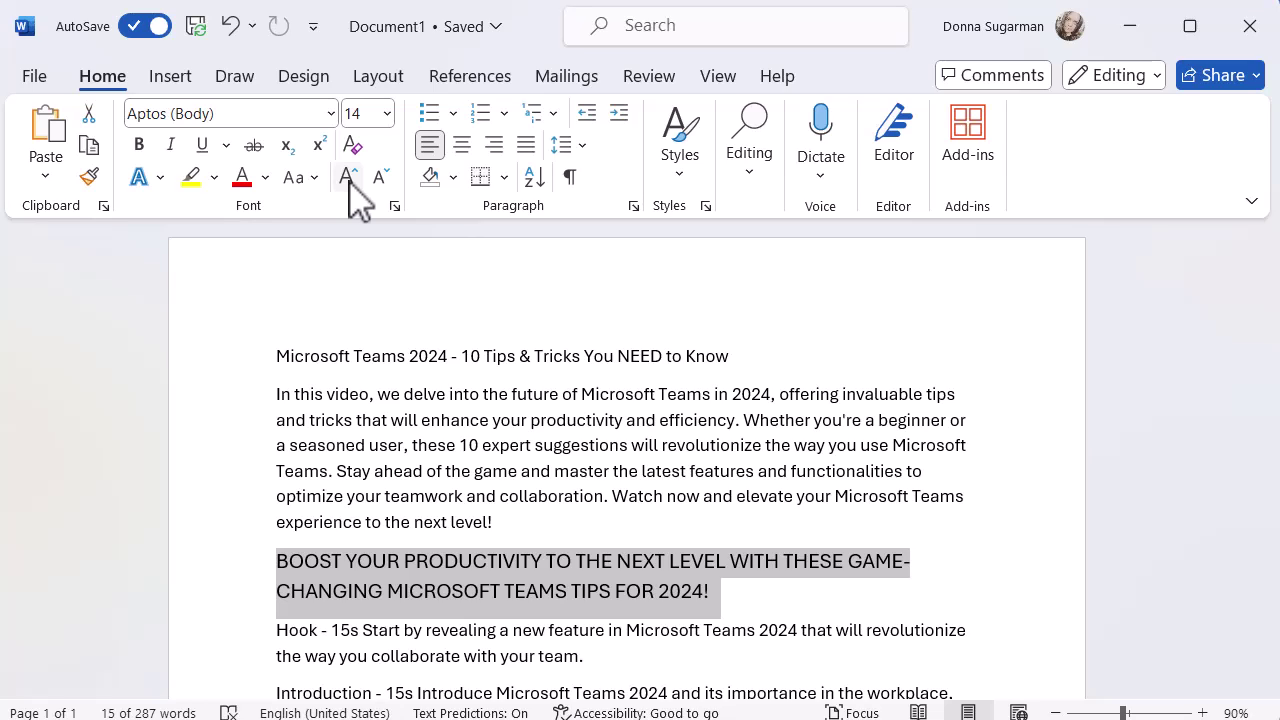
# Enlarge the uppercase "BOOST YOUR PRODUCTIVITY" paragraph to font size 16, and bring it back to 14
pyautogui.click(349, 178)
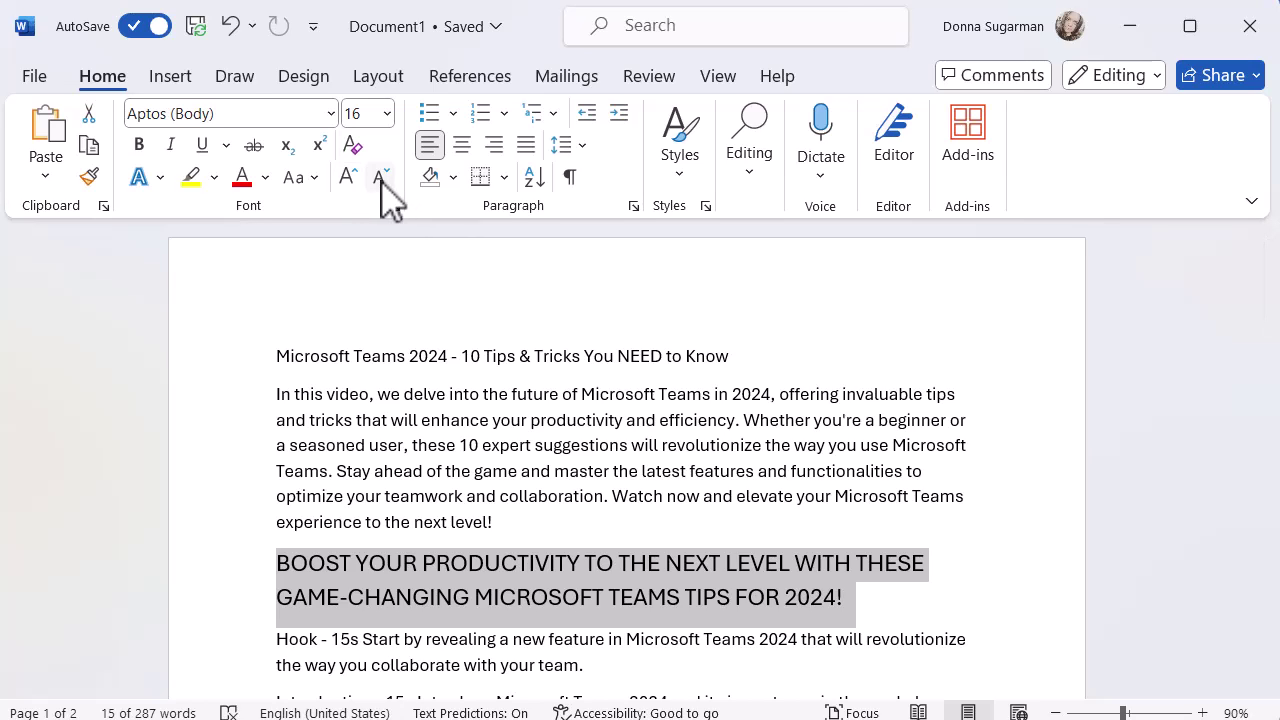
pyautogui.click(381, 178)
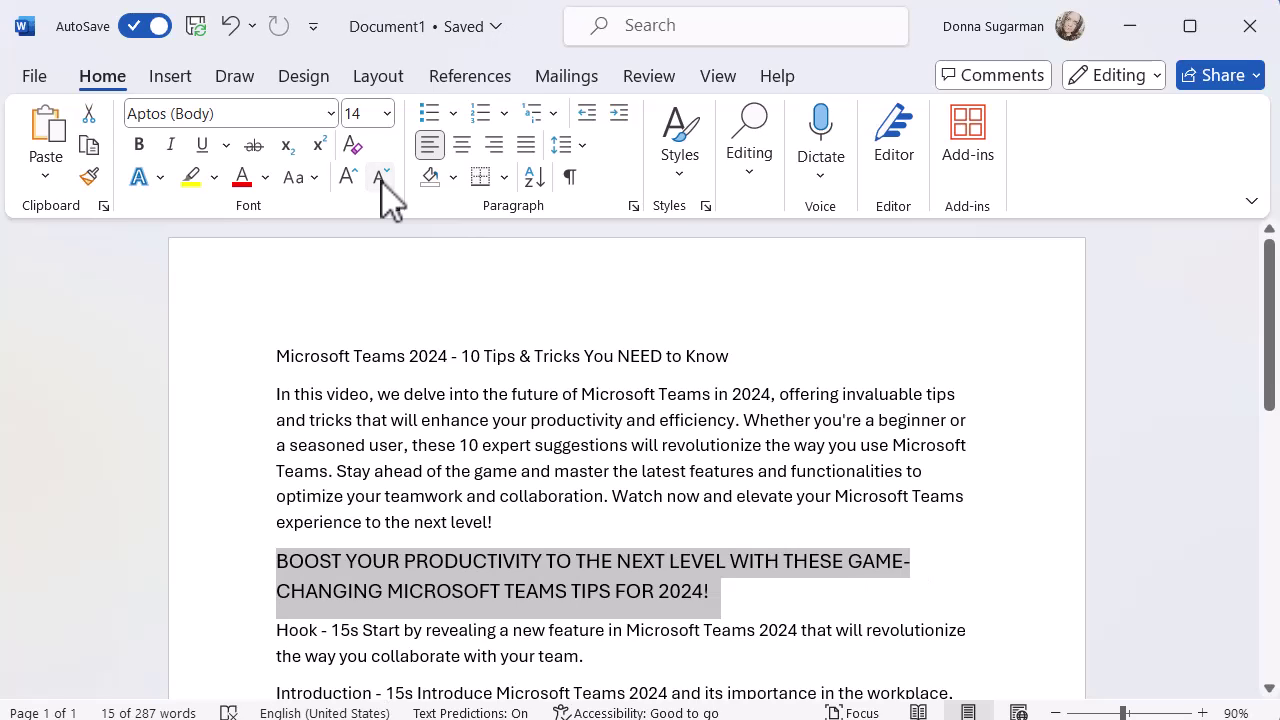
pyautogui.click(388, 114)
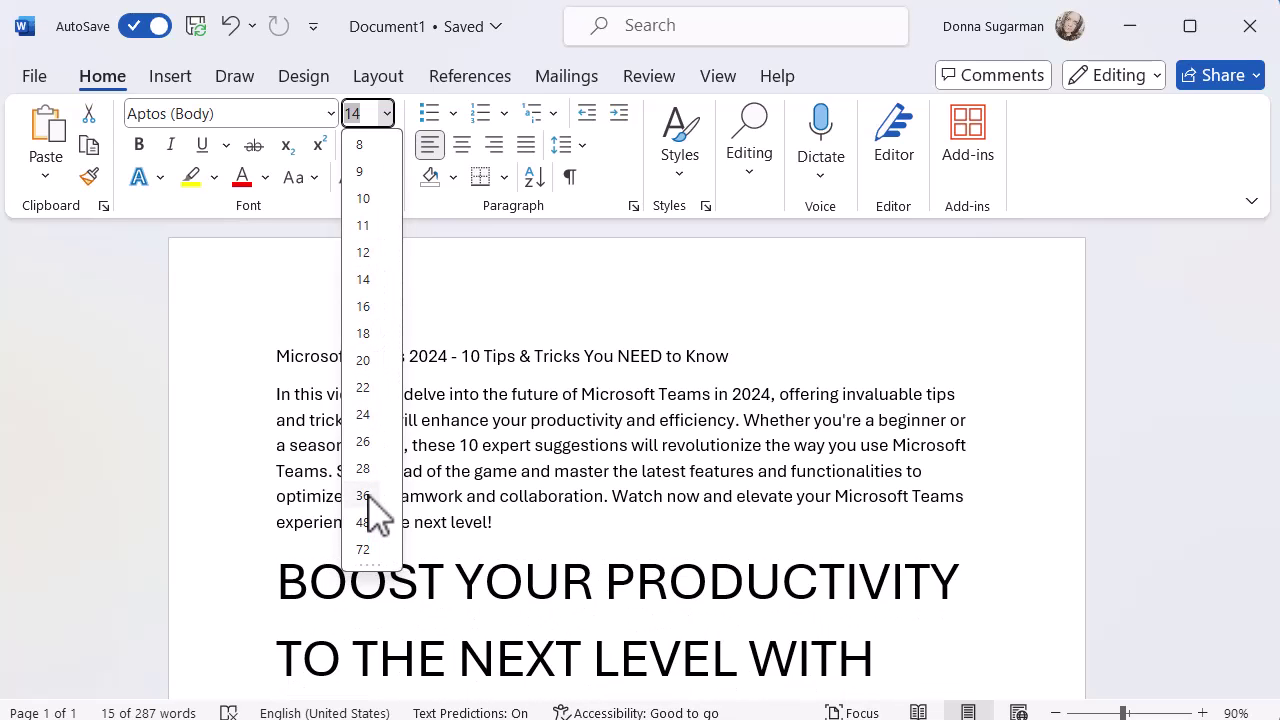
pyautogui.click(376, 281)
pyautogui.click(929, 551)
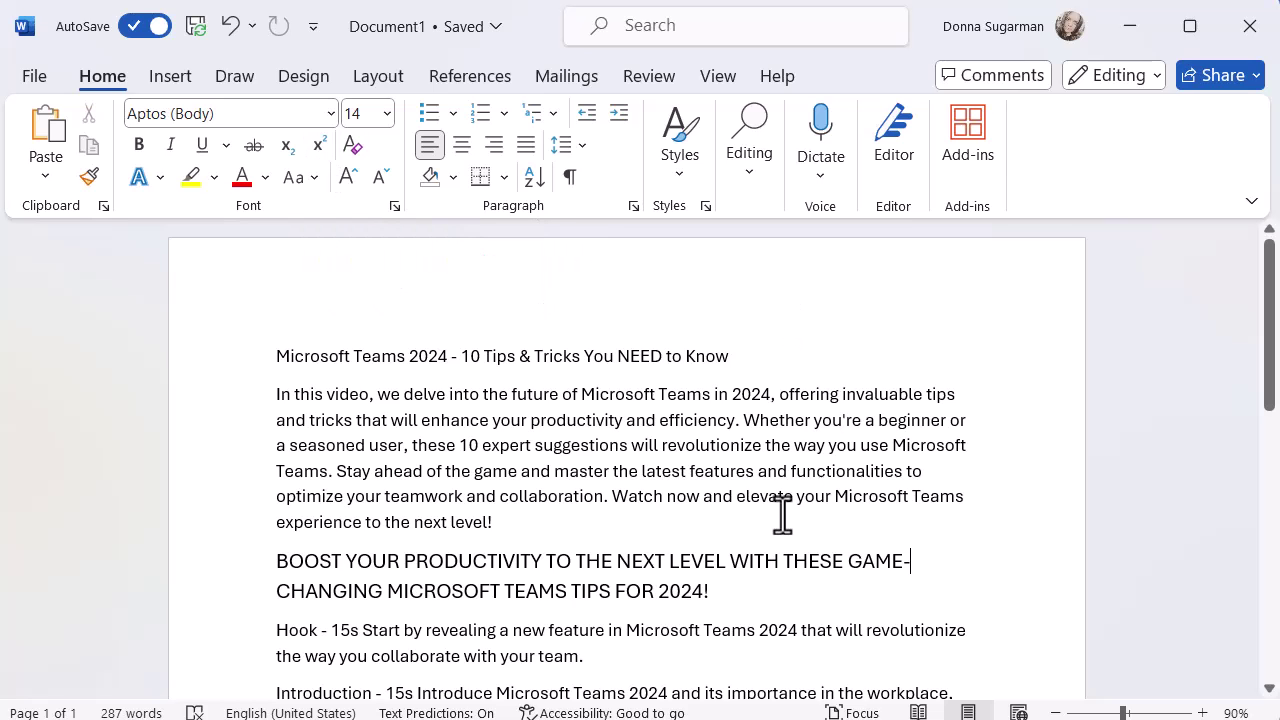
# Insert a page break after the tags at the end of the document and enter "H2O" on the new page
pyautogui.scroll(-10, 706, 600)
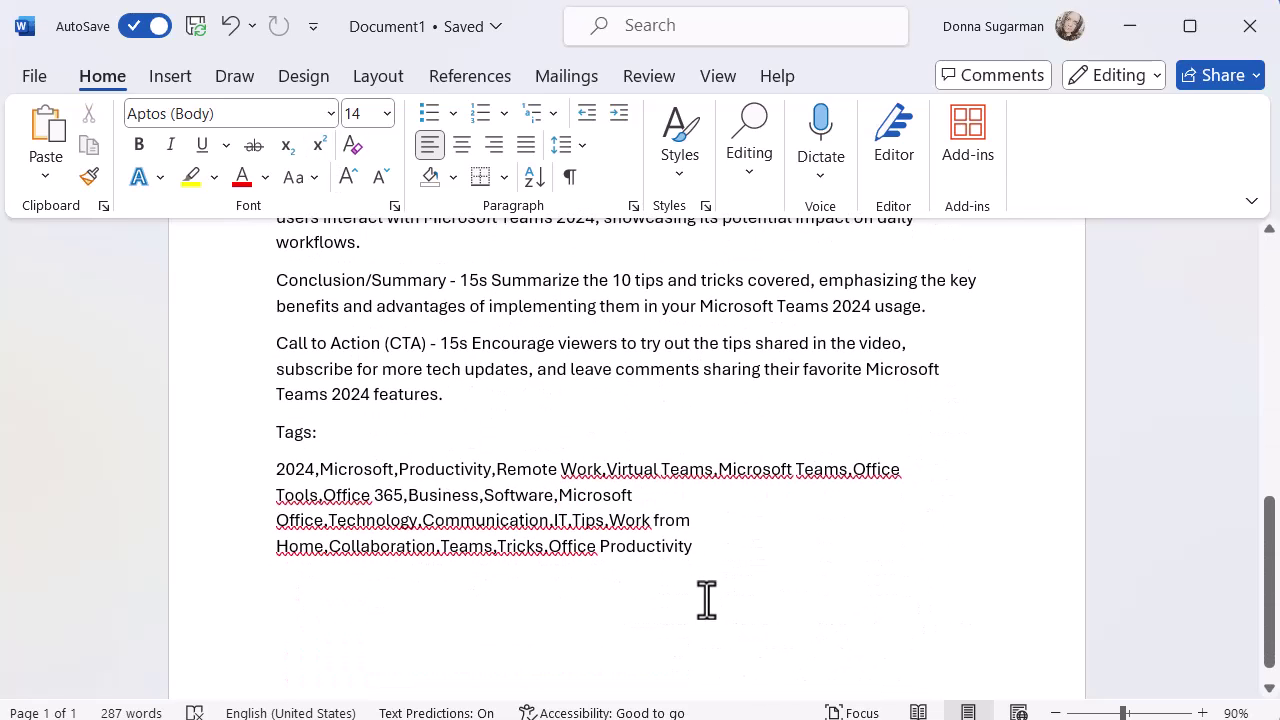
pyautogui.click(723, 554)
pyautogui.hotkey('ctrl', 'Return')
pyautogui.write('H2')
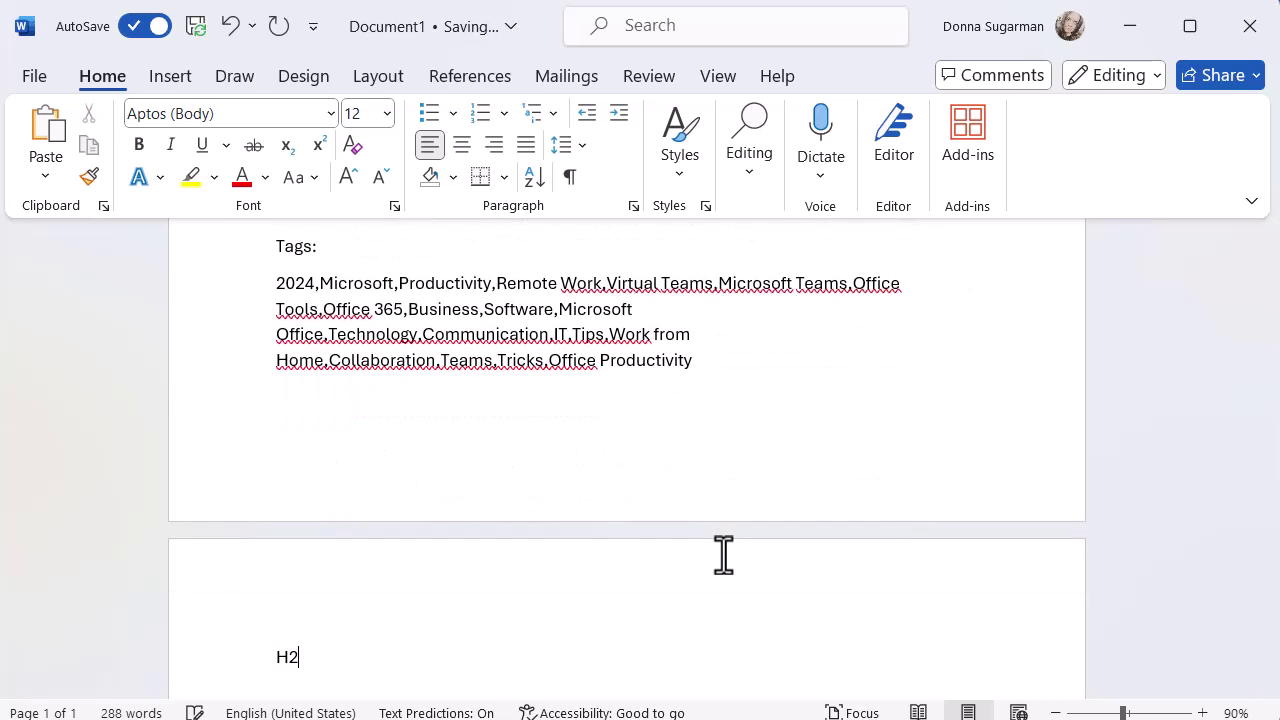
pyautogui.write('O')
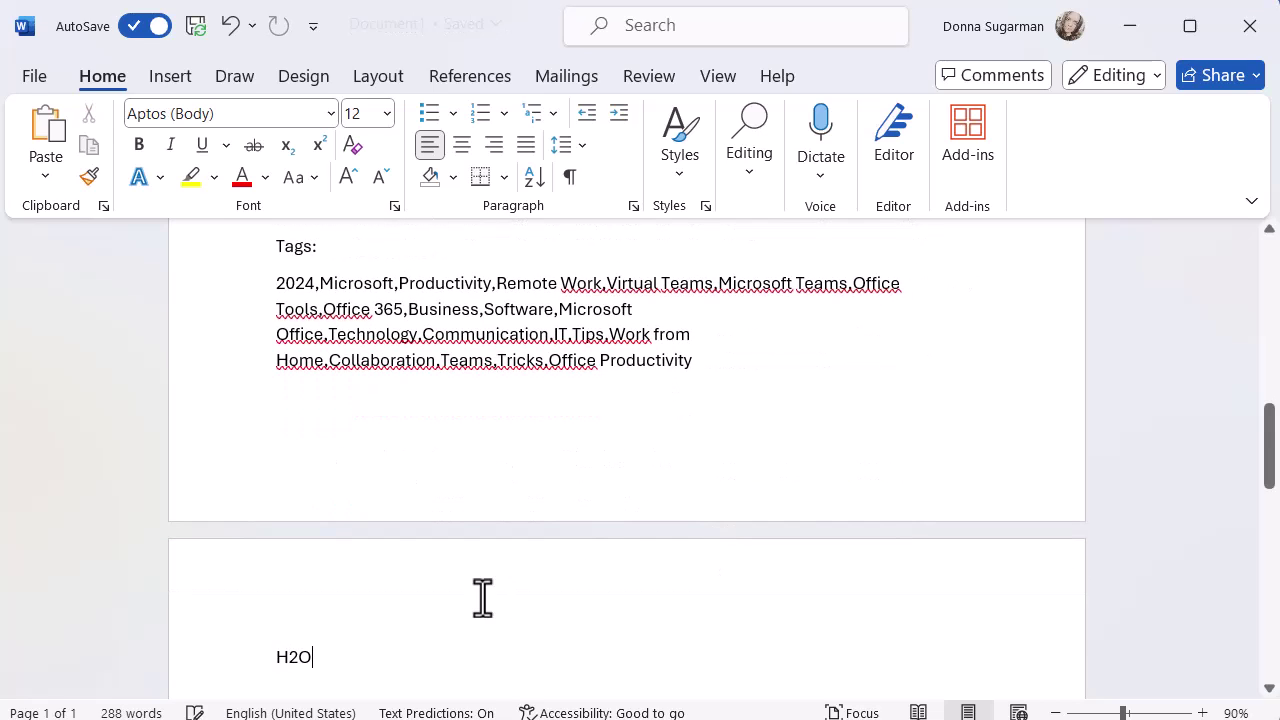
# Format the "2" in "H2O" as subscript
pyautogui.moveTo(298, 657); pyautogui.dragTo(288, 655)
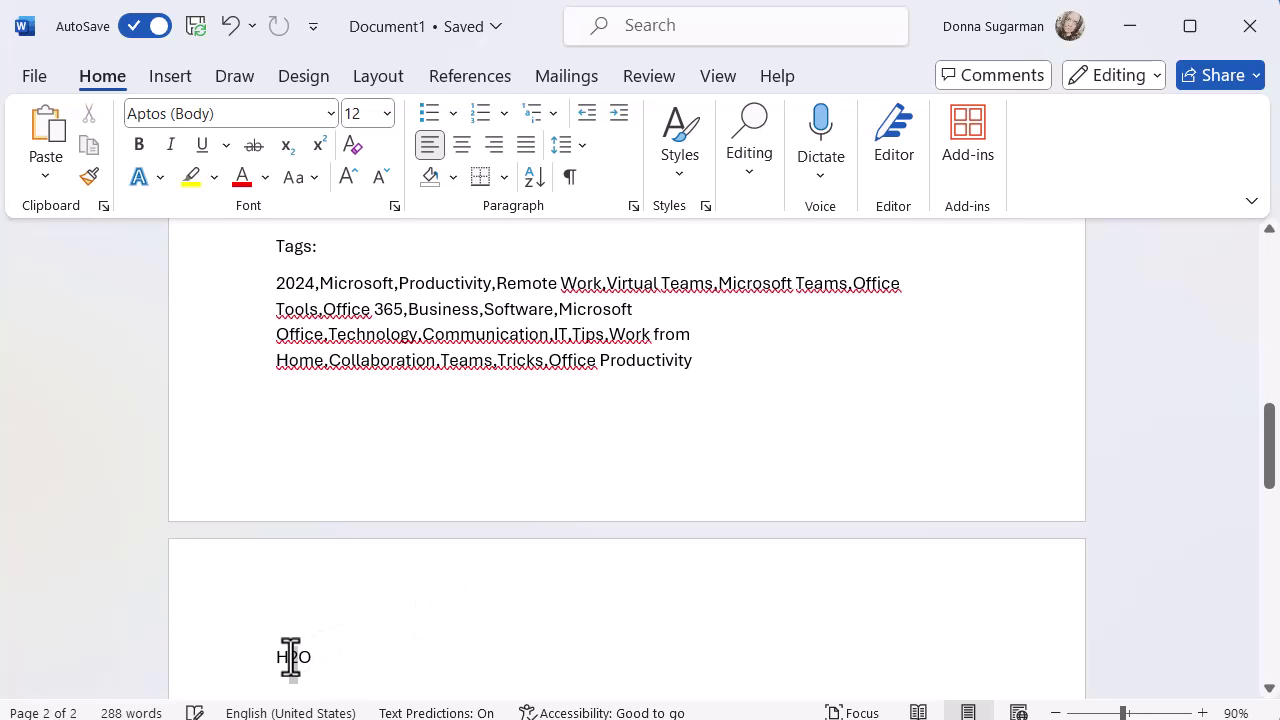
pyautogui.click(288, 146)
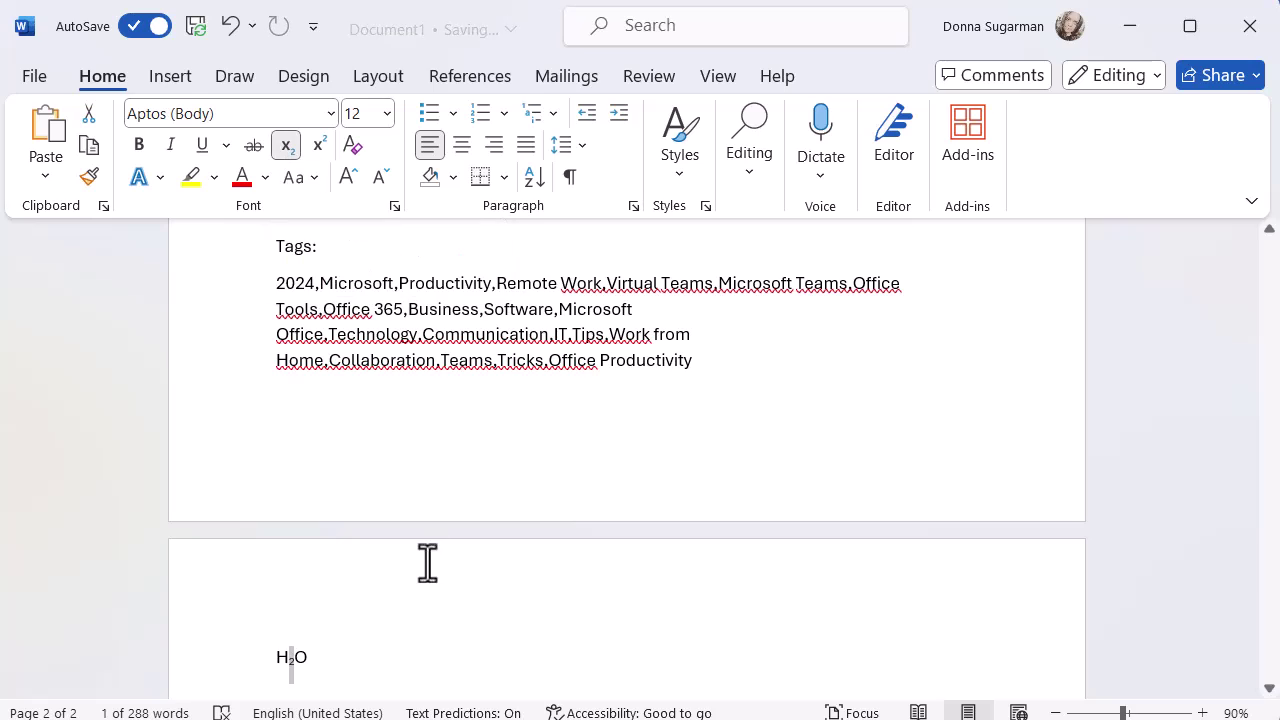
pyautogui.click(328, 665)
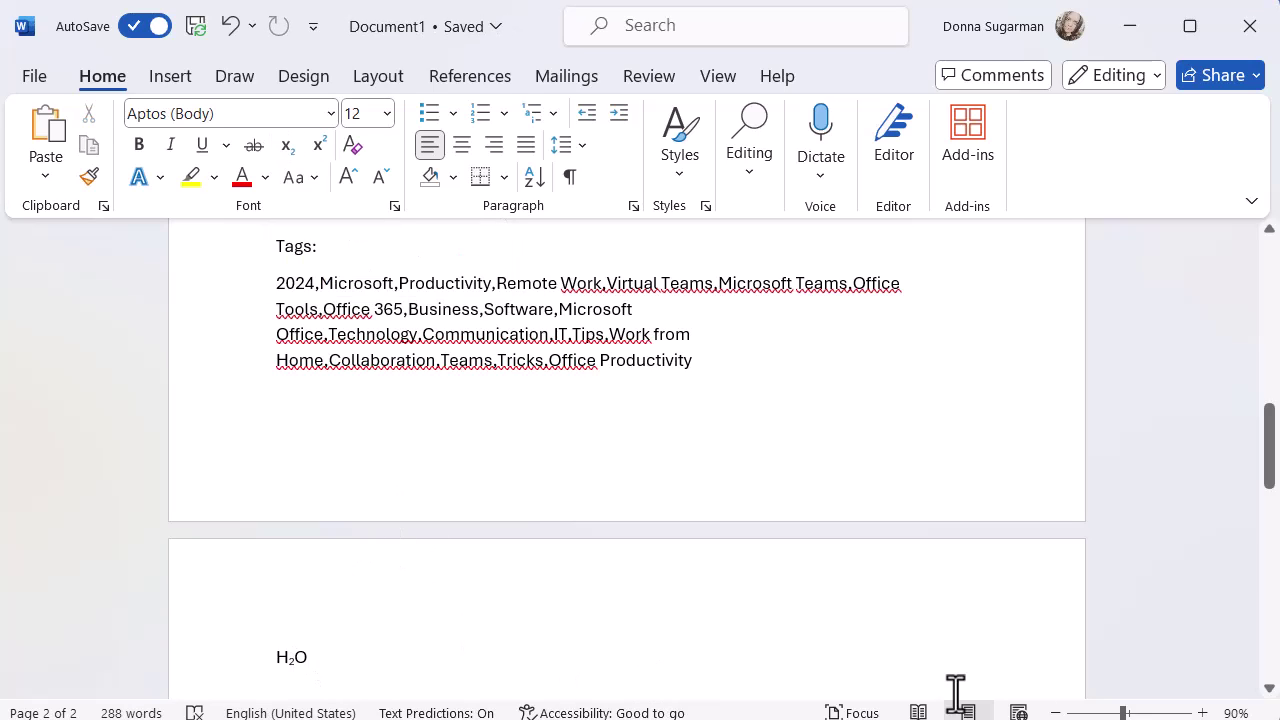
# Enter "2nd" with a superscript ending on a new line below the H2O formula, and select the "nd"
pyautogui.scroll(18, 1062, 668)
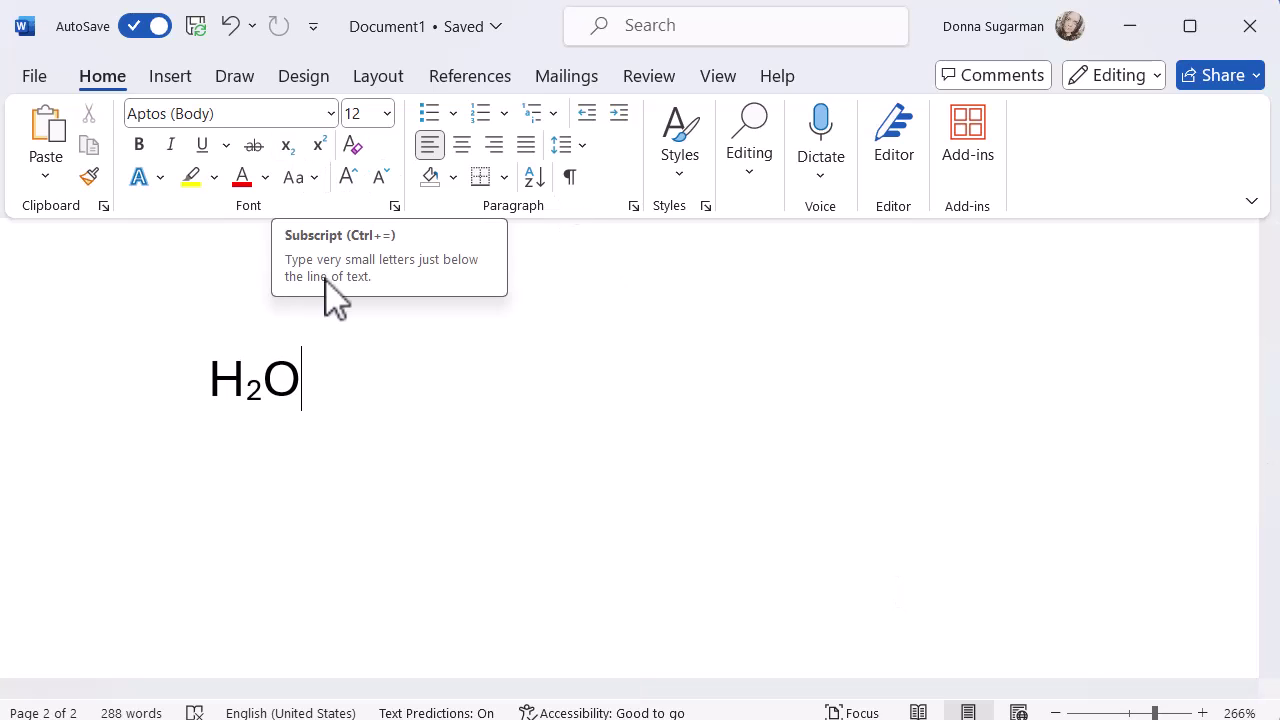
pyautogui.press('Return')
pyautogui.write('2')
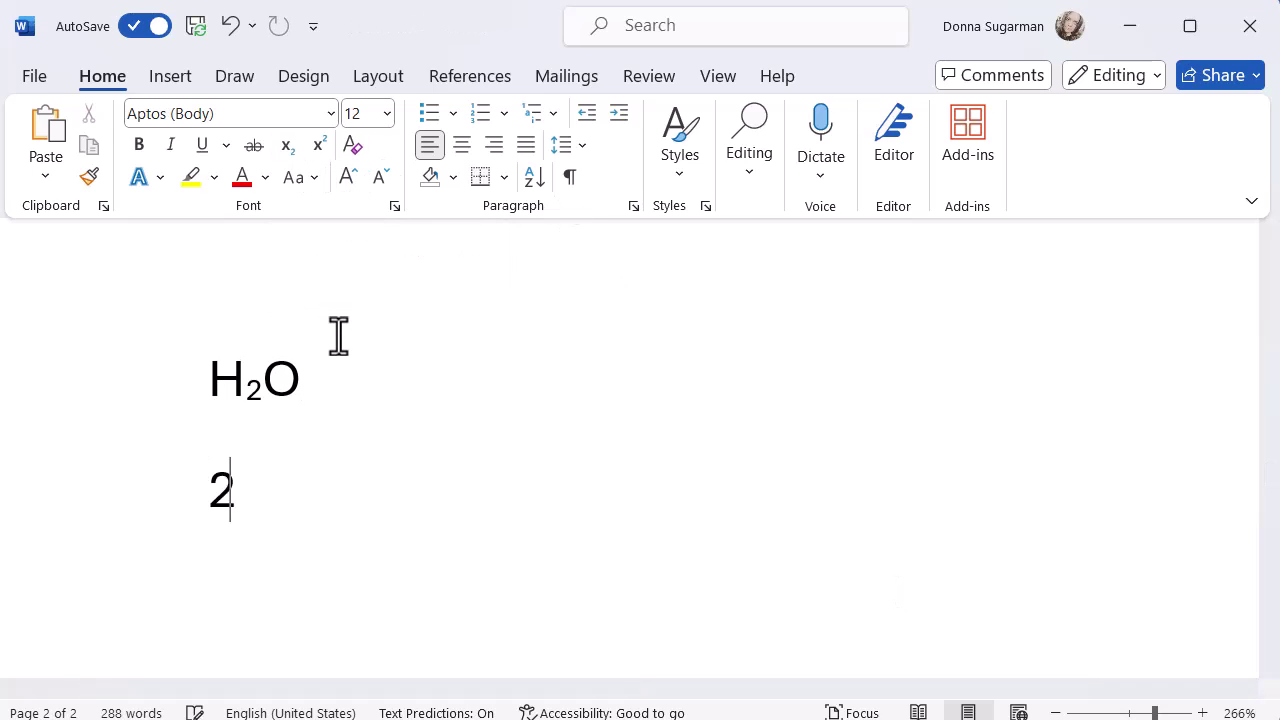
pyautogui.write('nd')
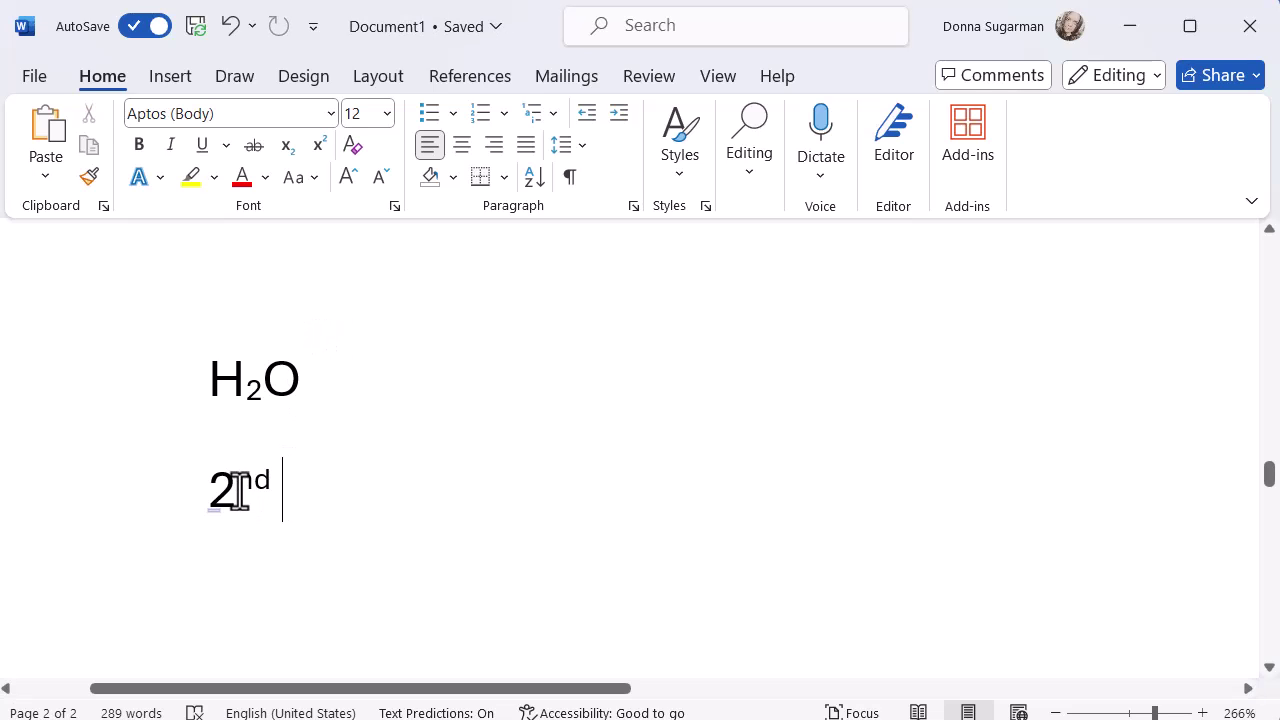
pyautogui.moveTo(234, 488); pyautogui.dragTo(270, 488)
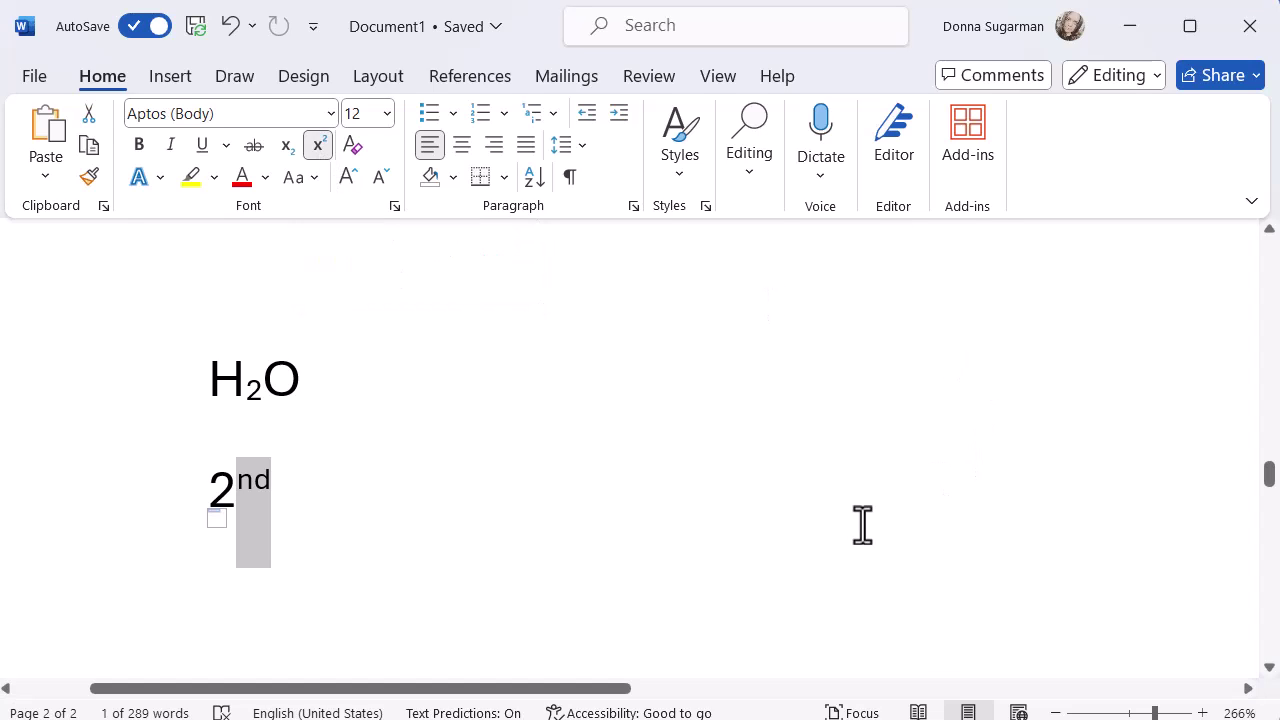
# Examine the font style, size and effects options for the selected "nd" in the Font dialog, and close it
pyautogui.click(1055, 712)
pyautogui.click(1055, 712)
pyautogui.click(1055, 712)
pyautogui.click(1055, 712)
pyautogui.click(1055, 712)
pyautogui.click(1055, 712)
pyautogui.click(1055, 712)
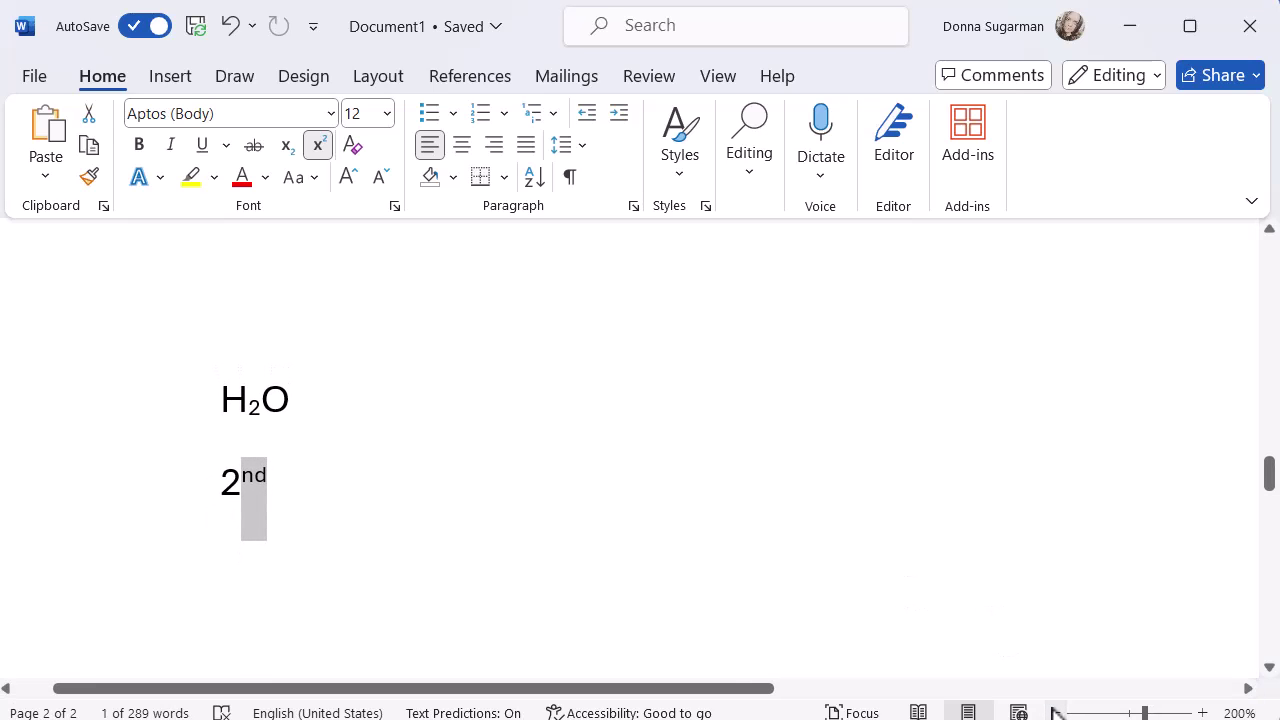
pyautogui.moveTo(1145, 712); pyautogui.dragTo(1120, 712)
pyautogui.scroll(10, 904, 441)
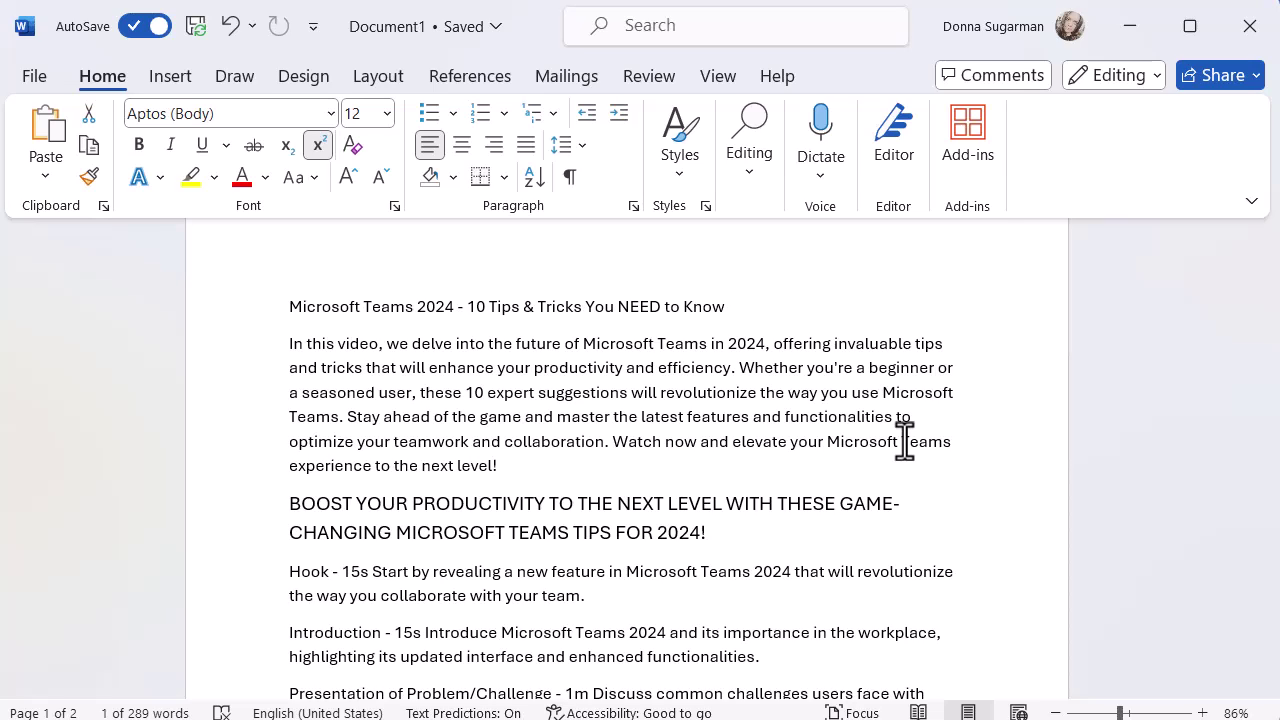
pyautogui.click(394, 207)
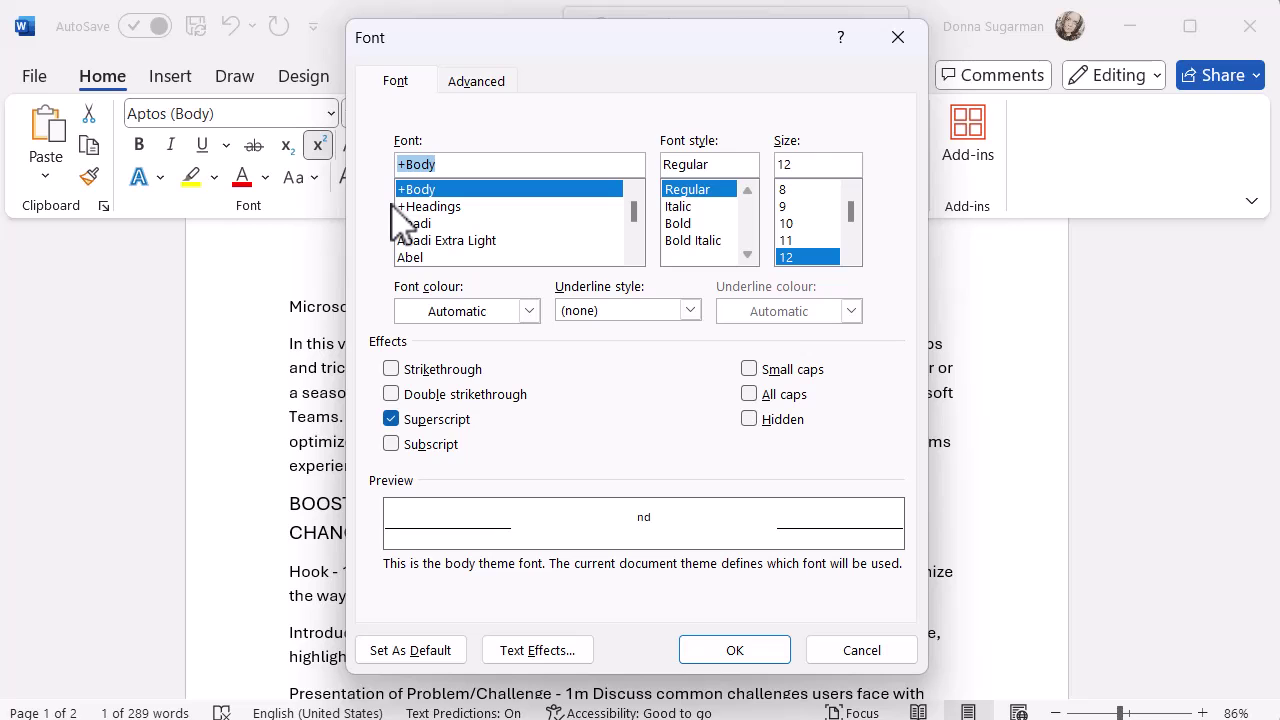
pyautogui.click(897, 37)
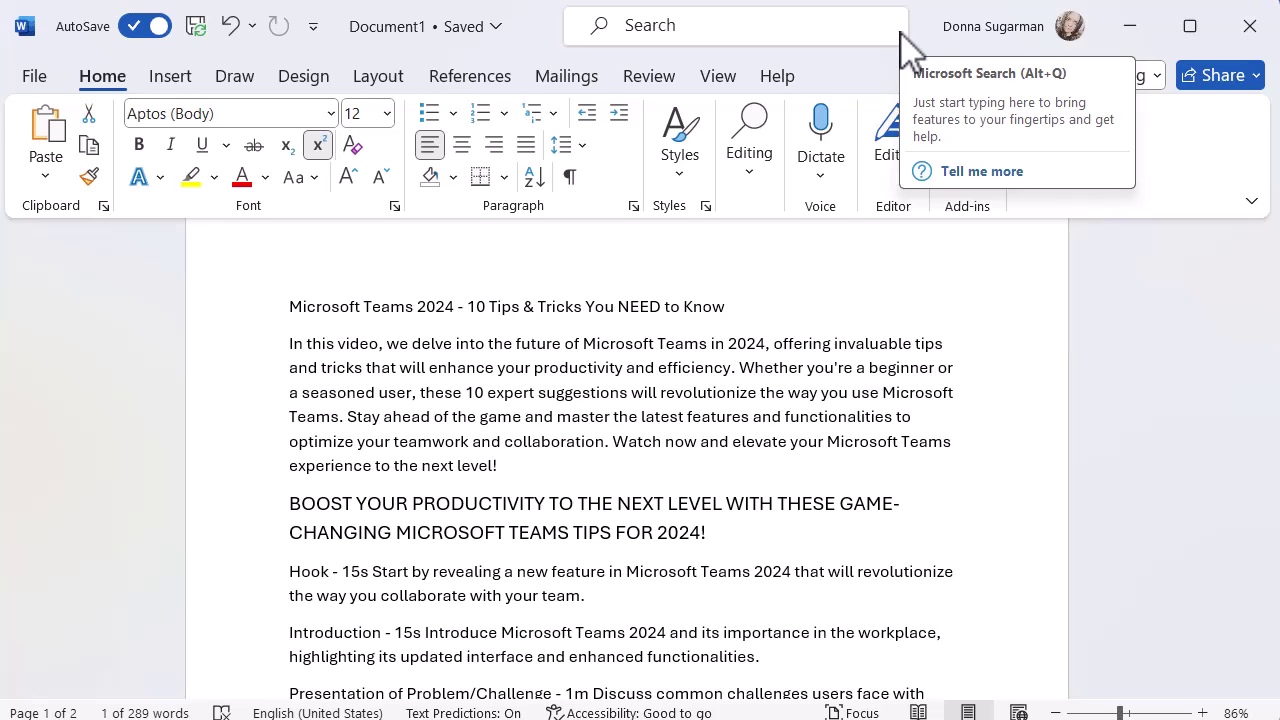
# Show the document's paragraph marks and other hidden formatting symbols, and hide them again
pyautogui.click(569, 177)
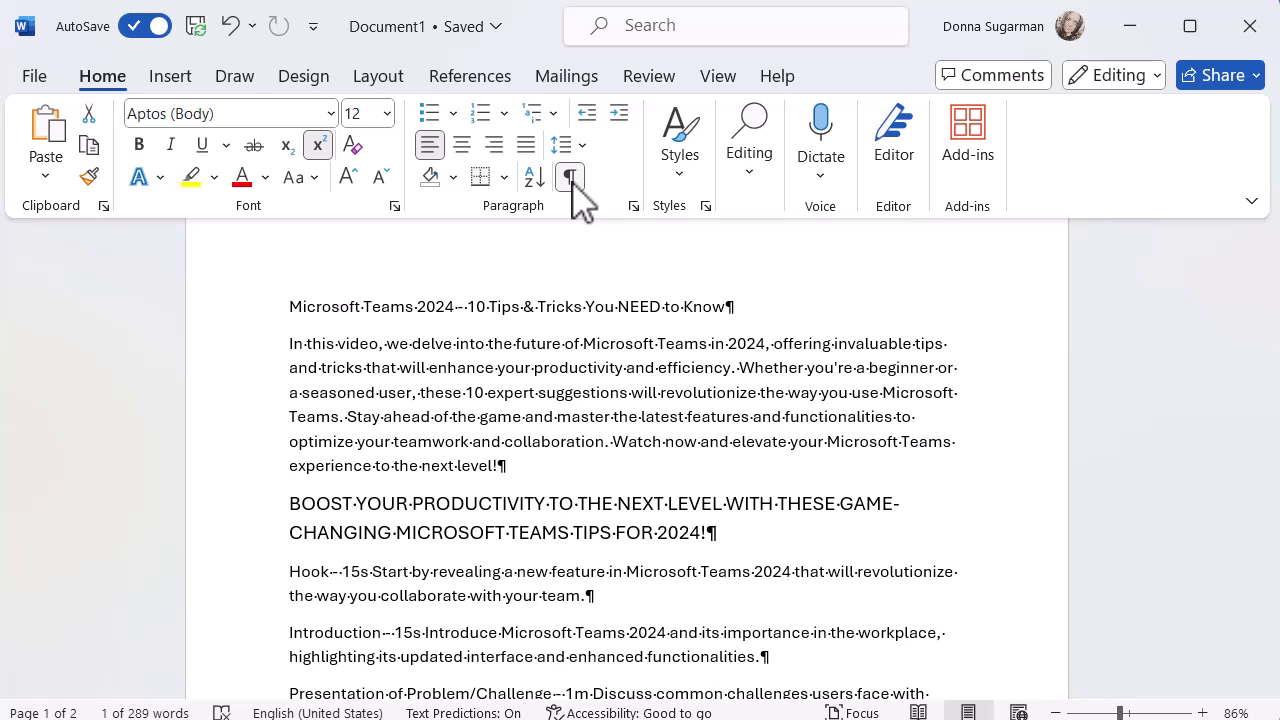
pyautogui.click(569, 177)
# Review the line spacing options for the paragraph beginning "In this video", and close the dialog without changes
pyautogui.moveTo(512, 460); pyautogui.dragTo(291, 350)
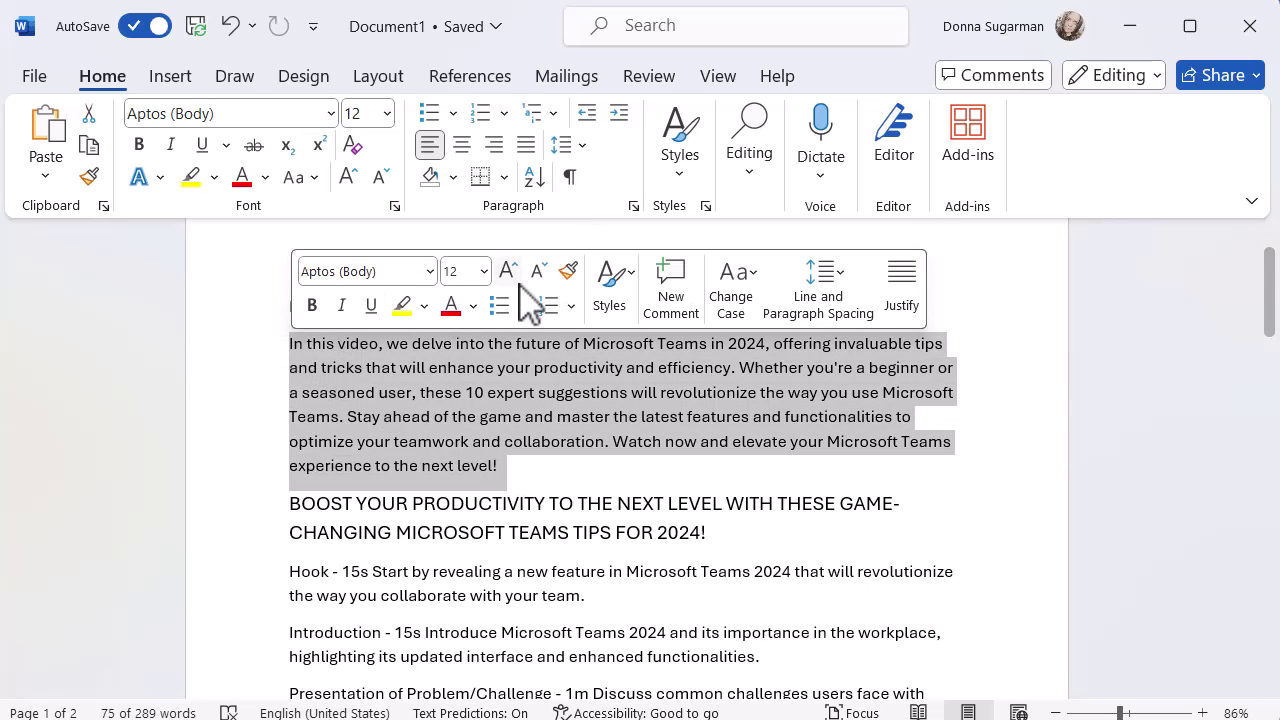
pyautogui.click(582, 146)
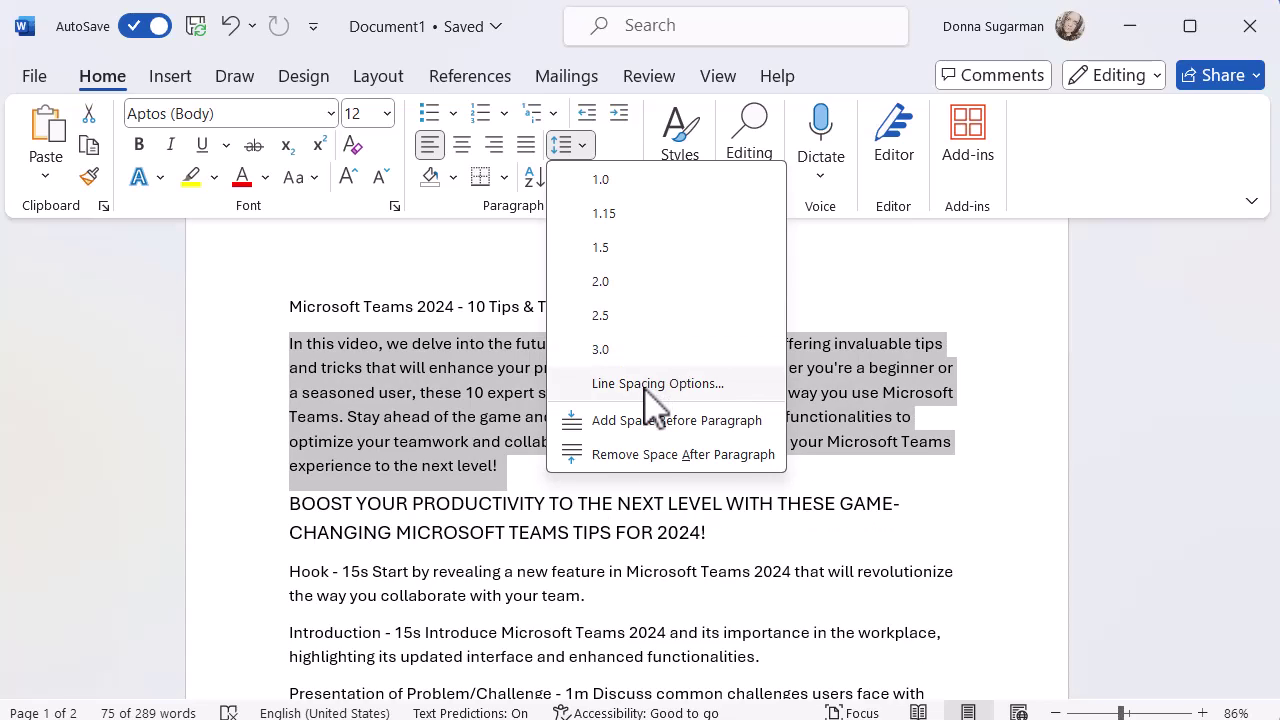
pyautogui.click(647, 385)
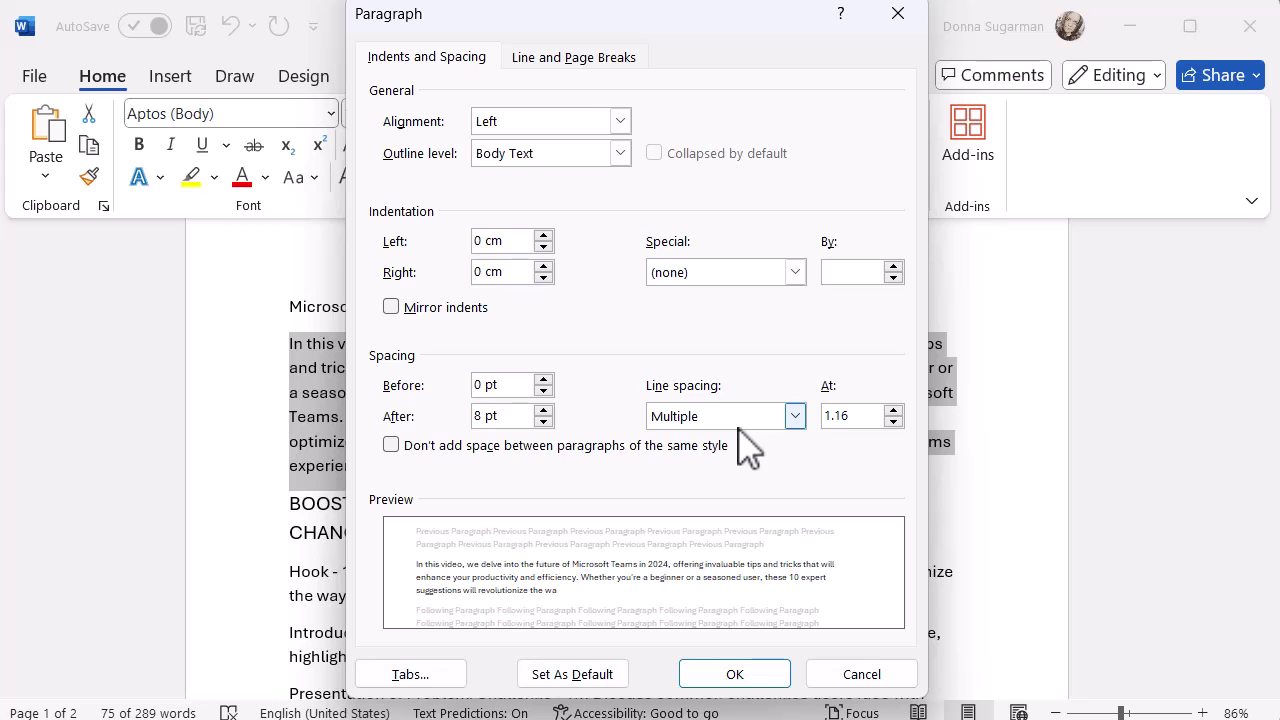
pyautogui.click(897, 14)
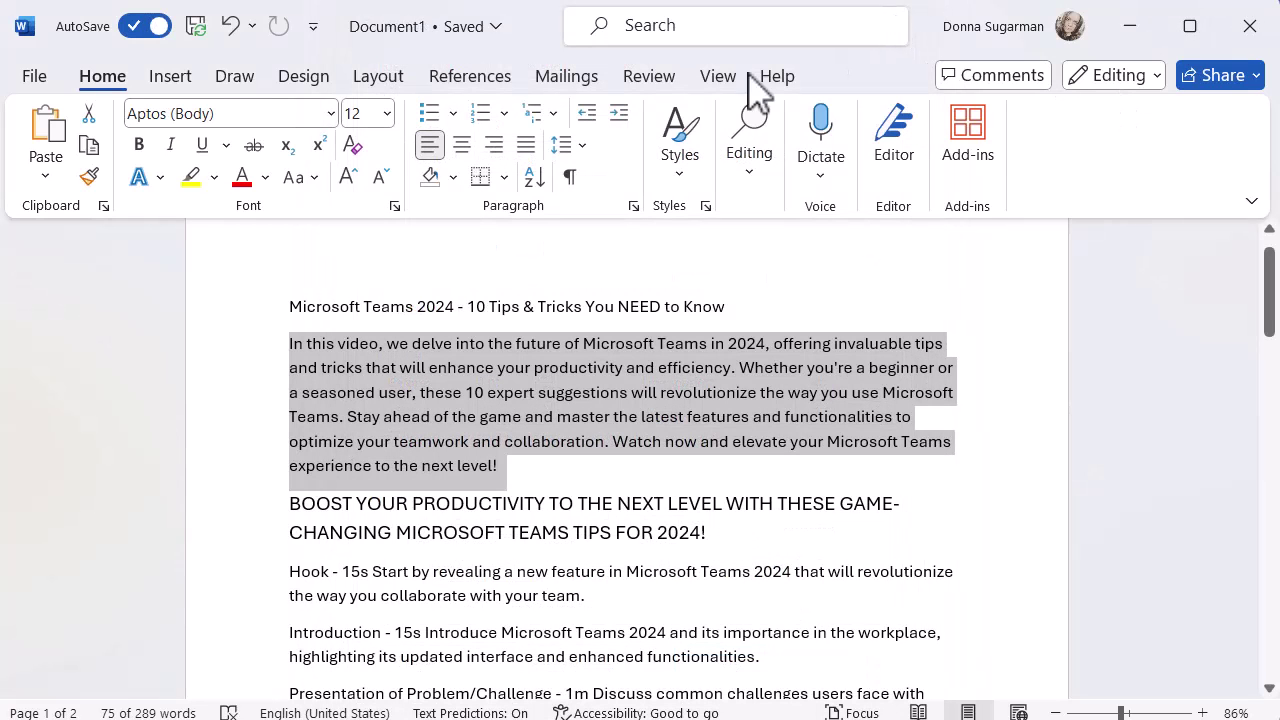
# Enable the Don't hyphenate formatting exception in the paragraph settings of the "In this video" paragraph
pyautogui.click(634, 207)
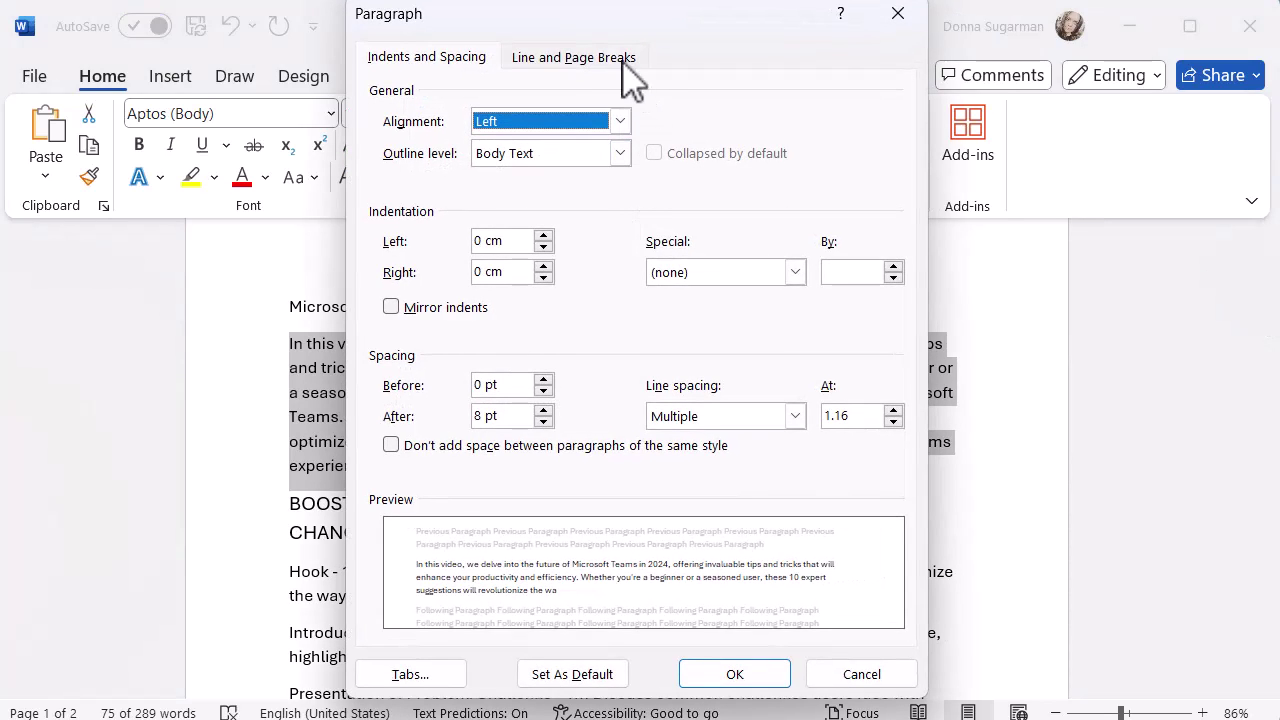
pyautogui.click(582, 60)
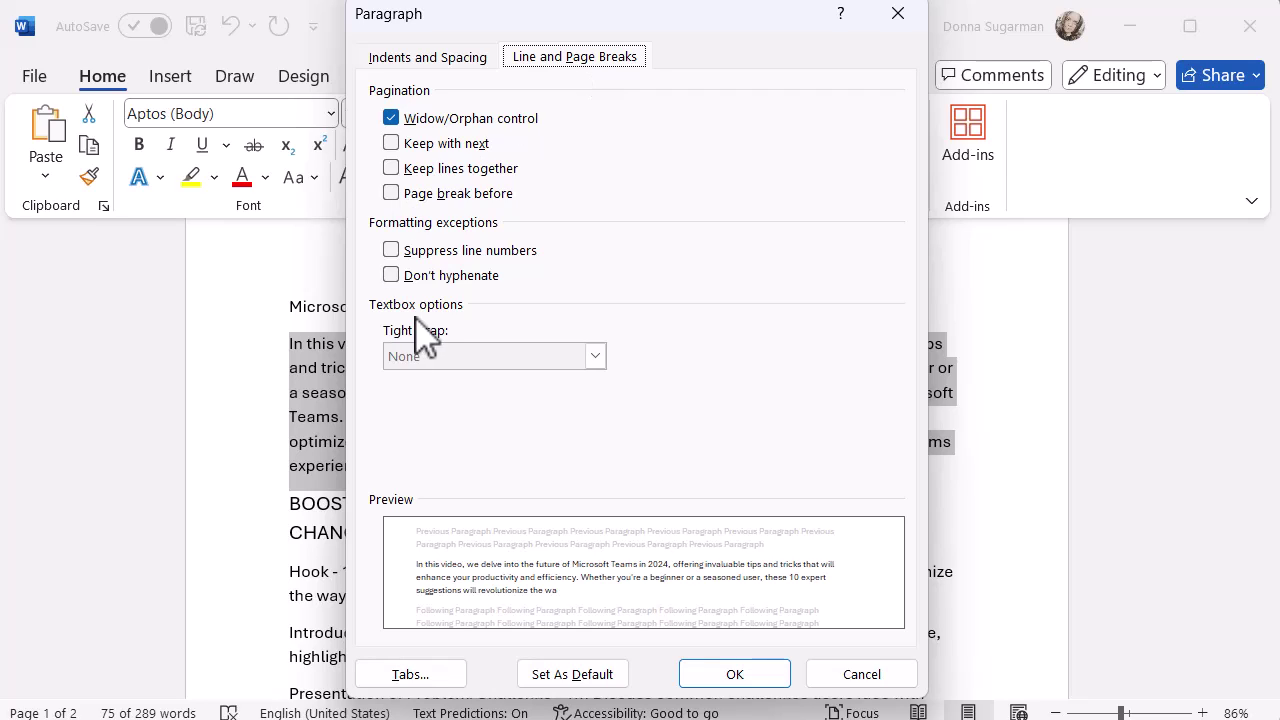
pyautogui.click(391, 276)
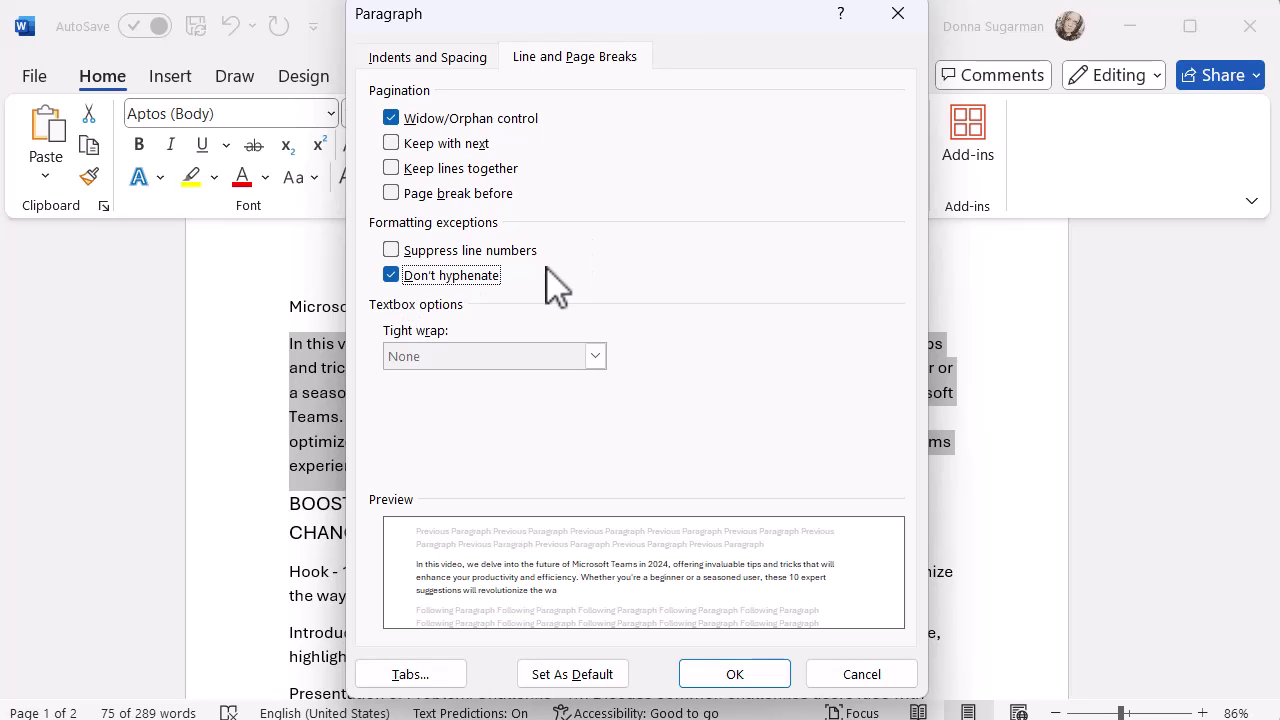